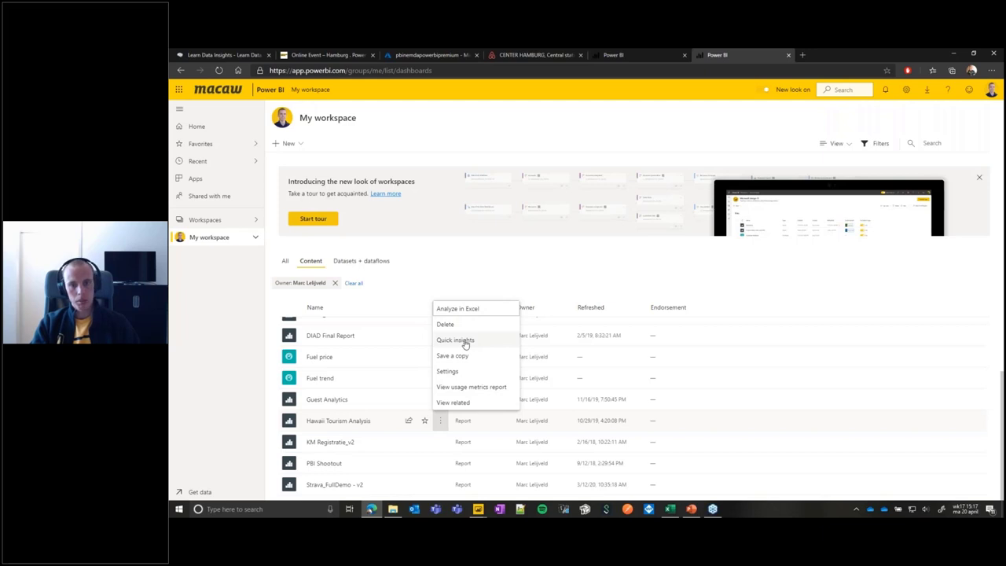
- Generate quick insights for the Hawaii Tourism Analysis report and view the resulting insight cards
click(466, 342)
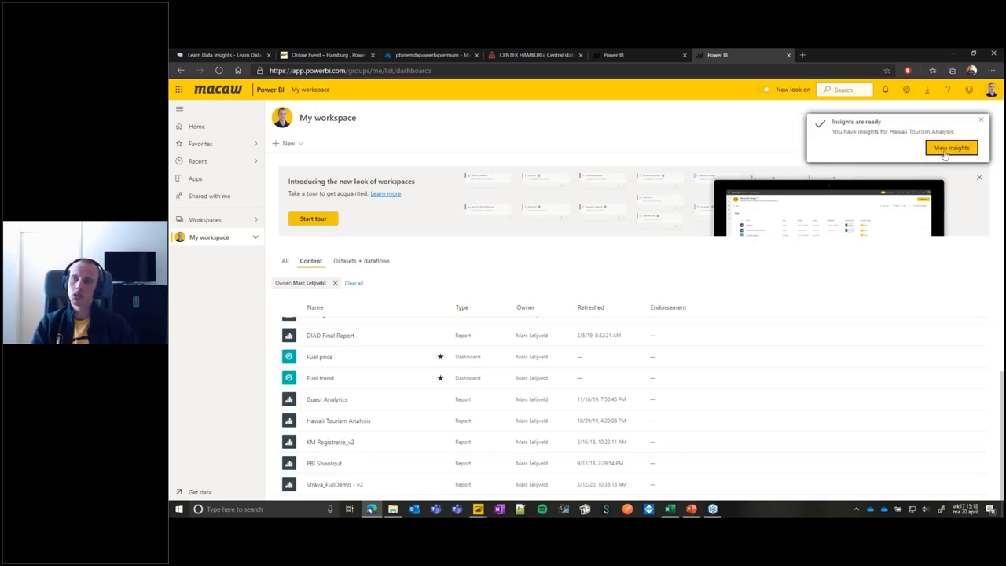
click(952, 149)
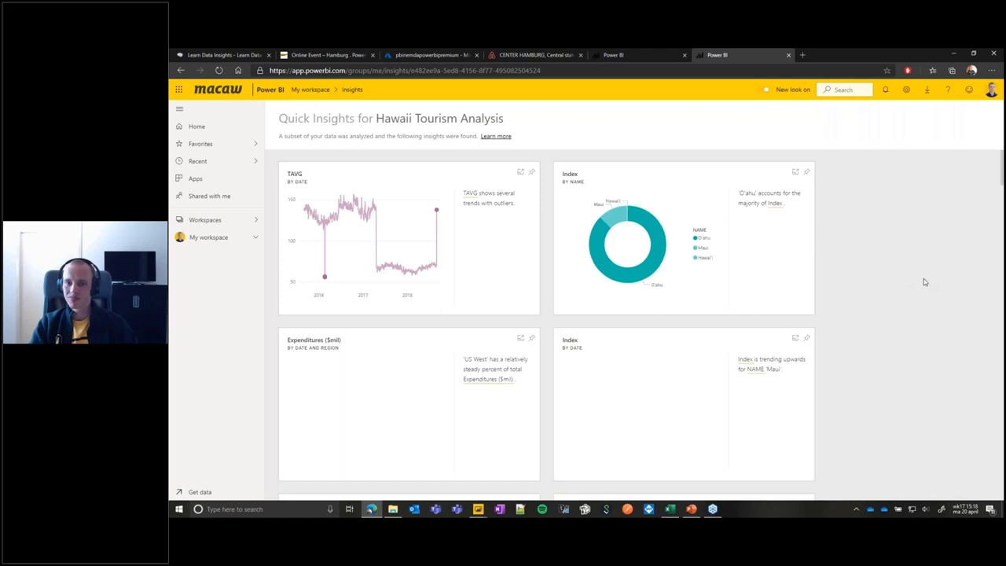
scroll(944, 280, down, 2)
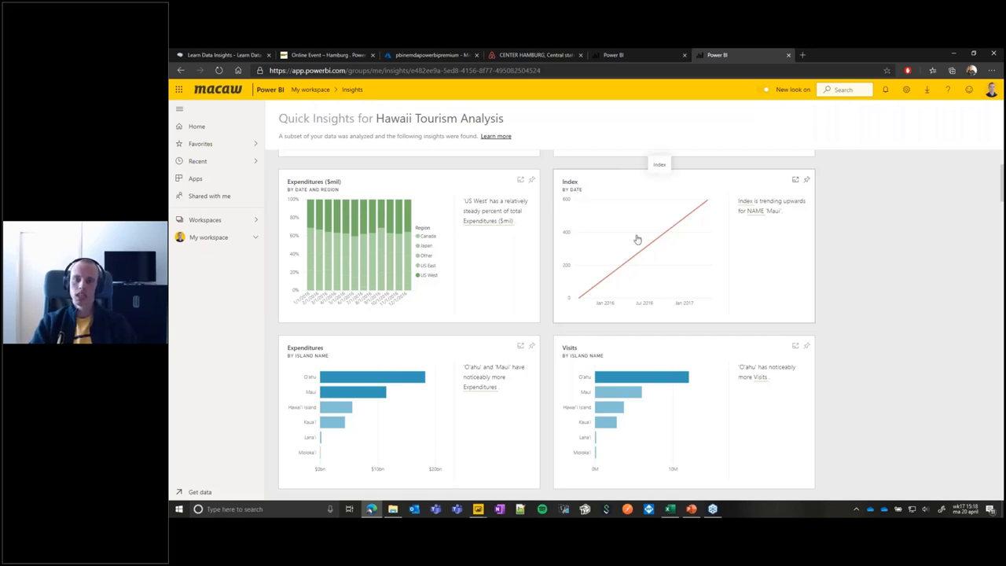
scroll(904, 353, down, 2)
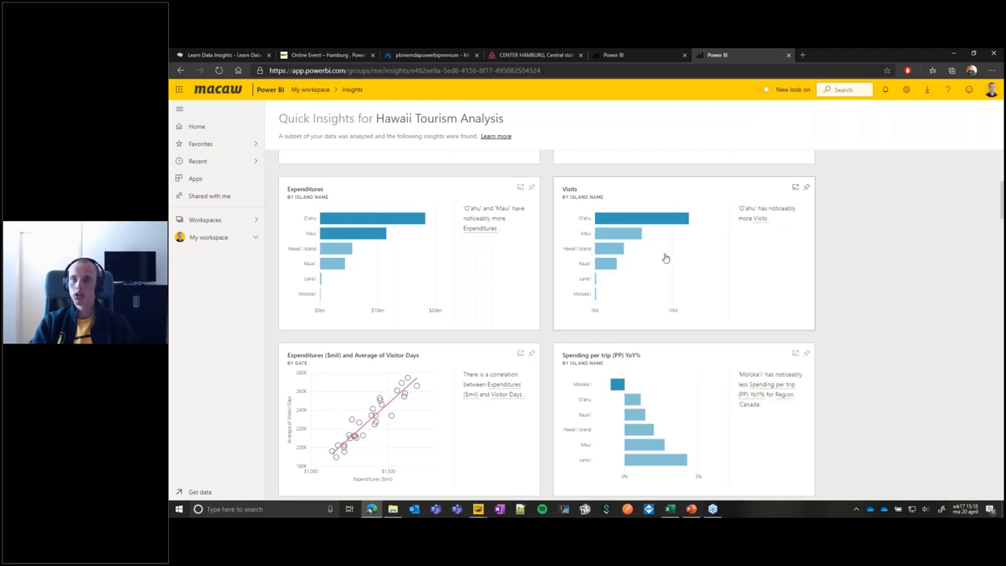
- Check the pin-to-dashboard options of the Visits by Island Name insight and examine its Island Name filter in focus mode
click(806, 189)
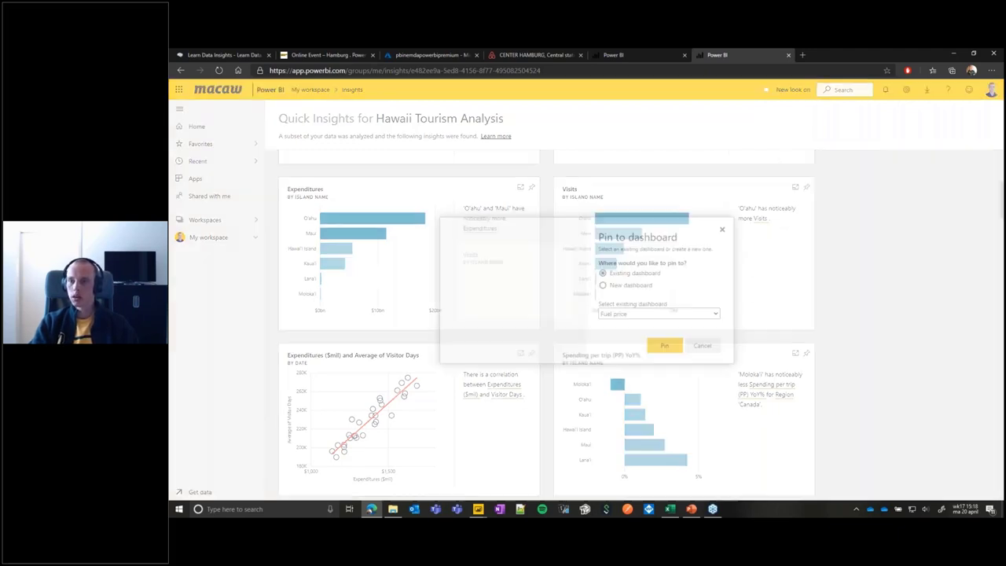
click(700, 348)
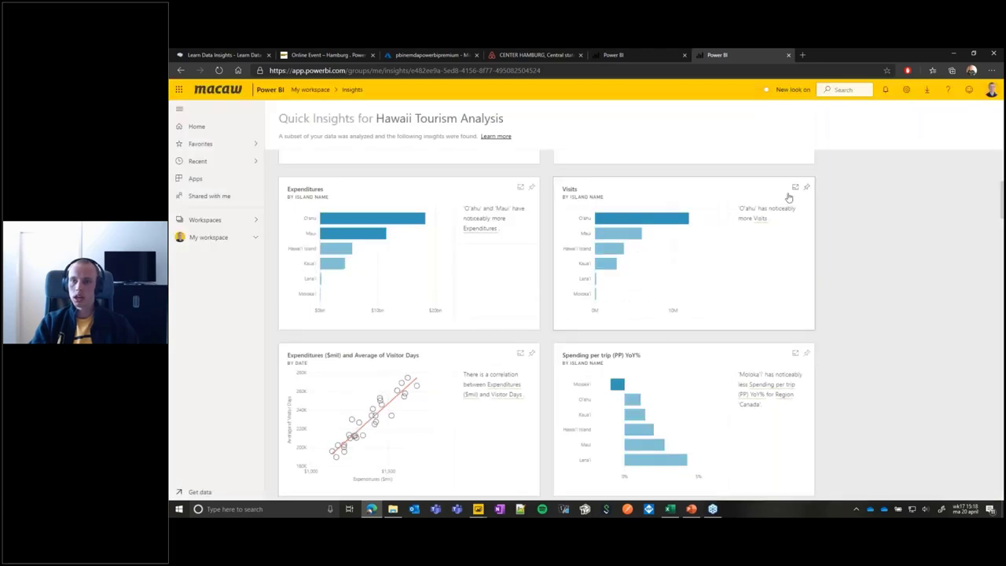
click(796, 190)
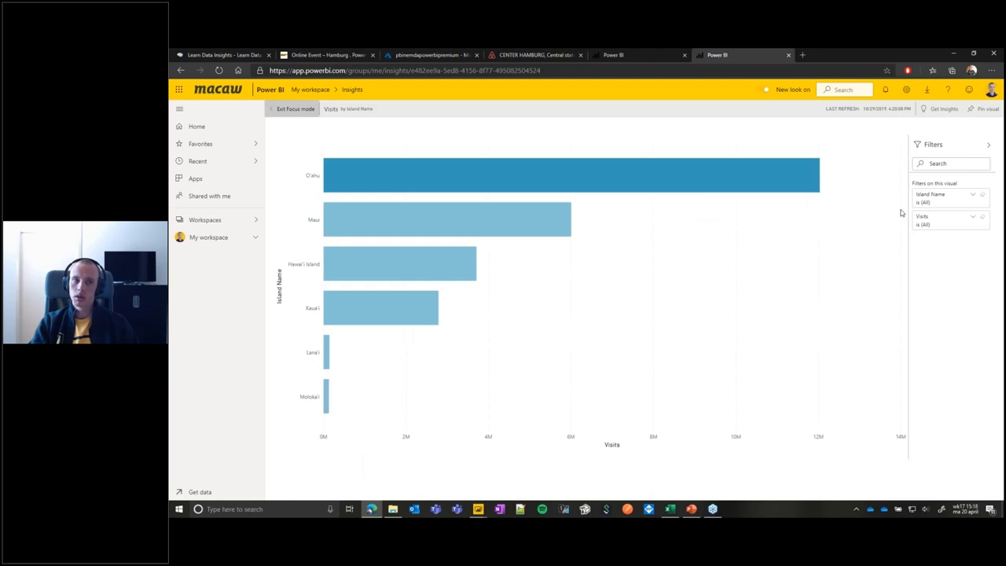
click(973, 198)
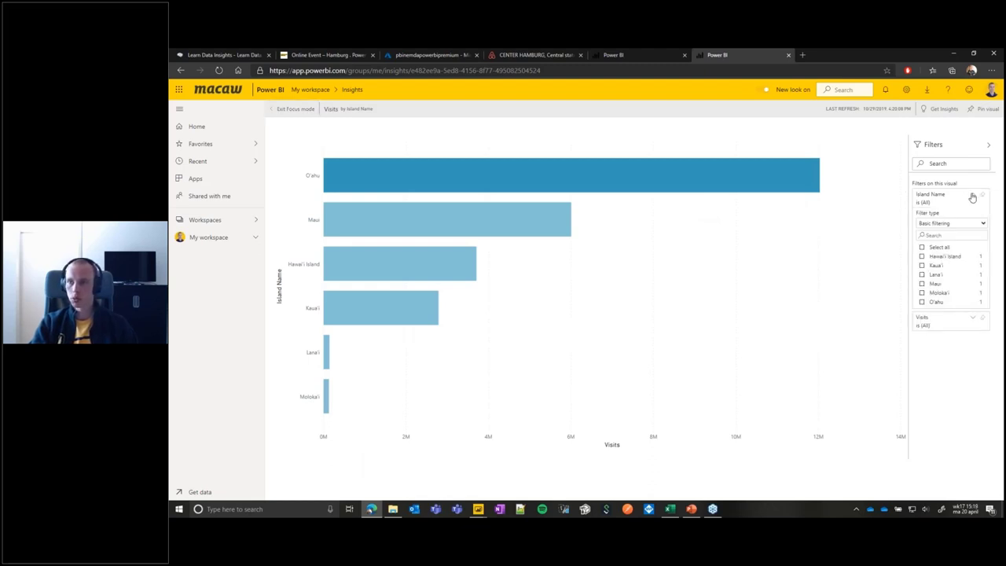
click(973, 198)
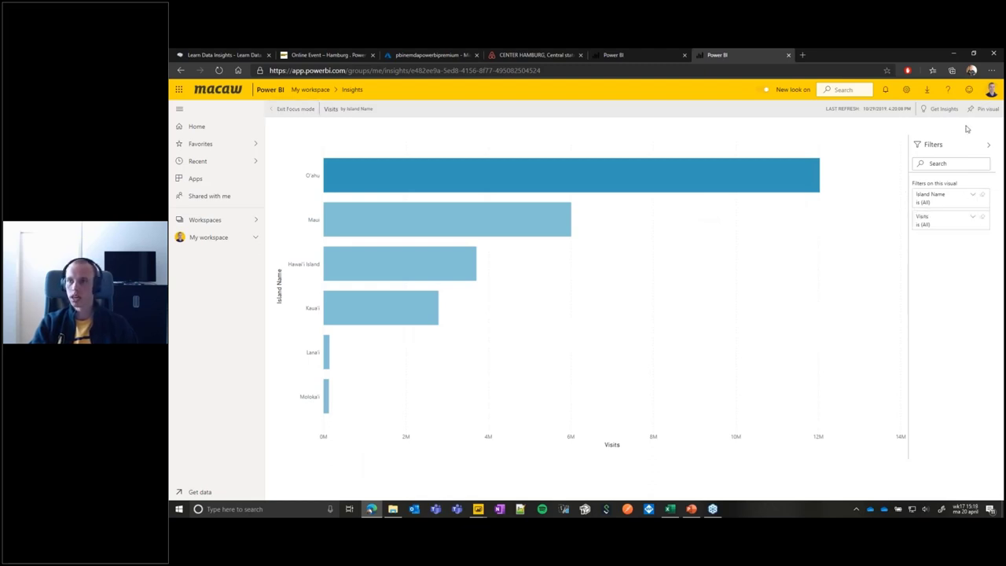
click(289, 108)
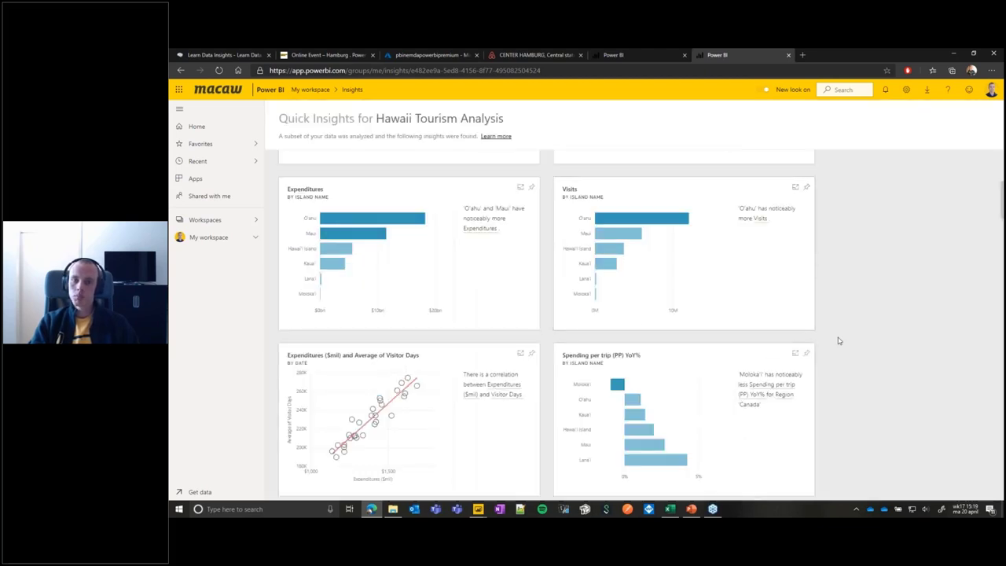
- Browse the remaining quick insight cards, examining the trends, outliers, correlations and clusters found in the Hawaii Tourism Analysis data
scroll(838, 337, down, 5)
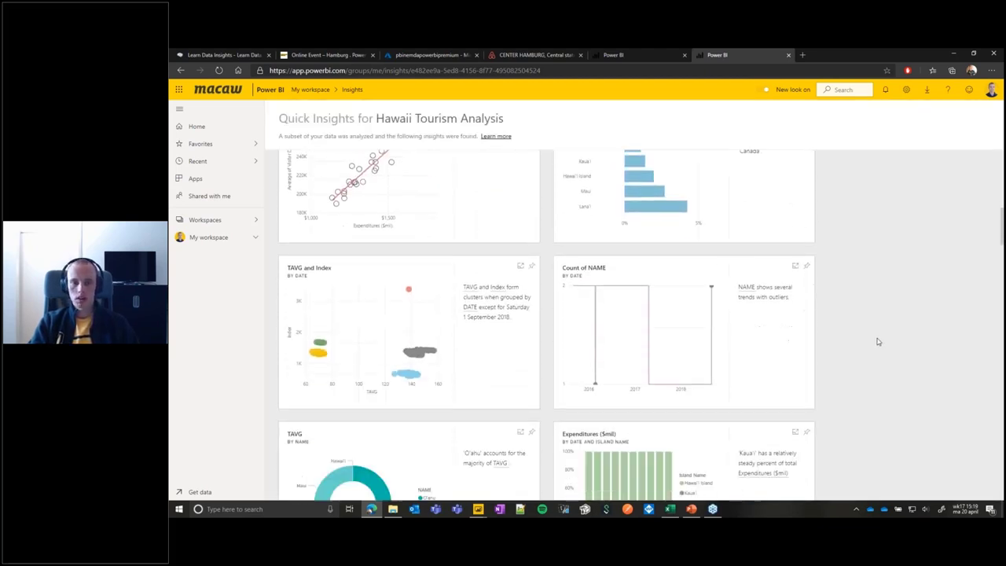
scroll(878, 342, down, 4)
scroll(878, 342, up, 2)
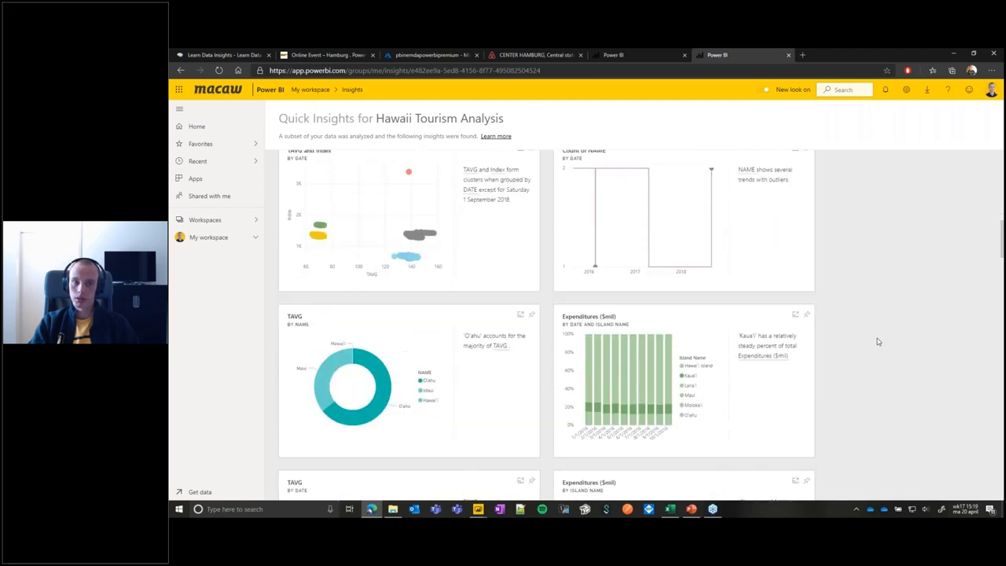
scroll(840, 349, up, 1)
scroll(841, 349, down, 4)
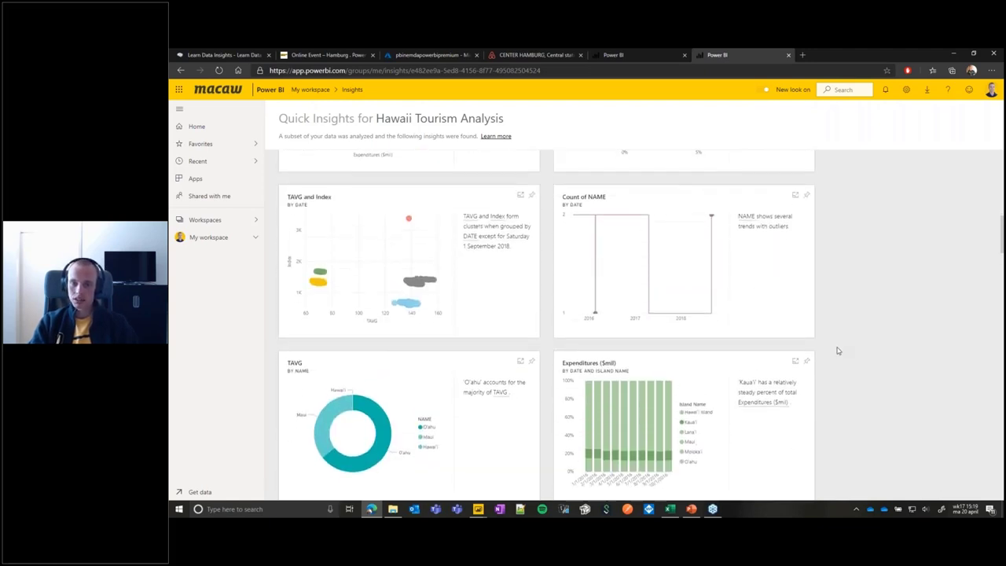
scroll(842, 351, down, 7)
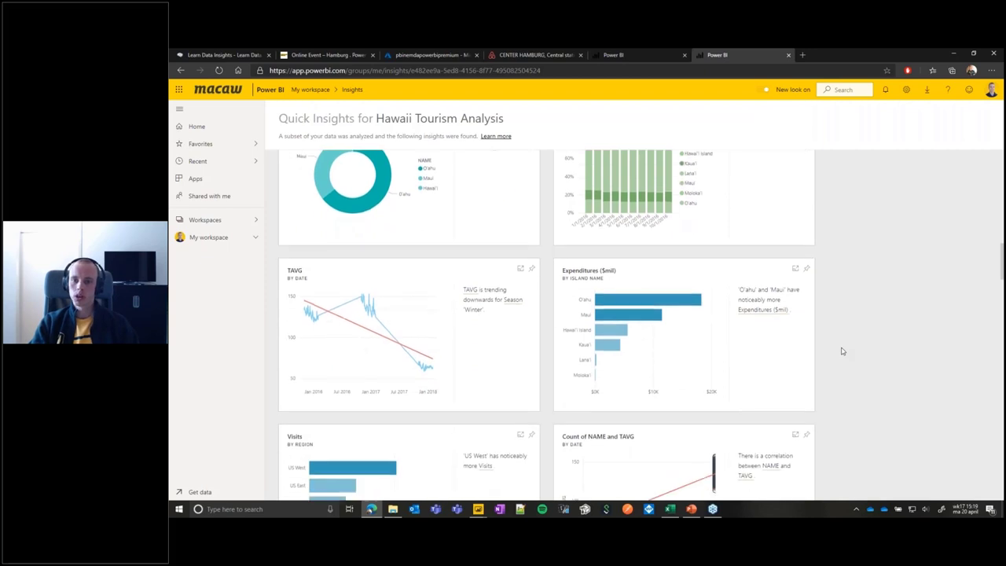
scroll(842, 350, down, 9)
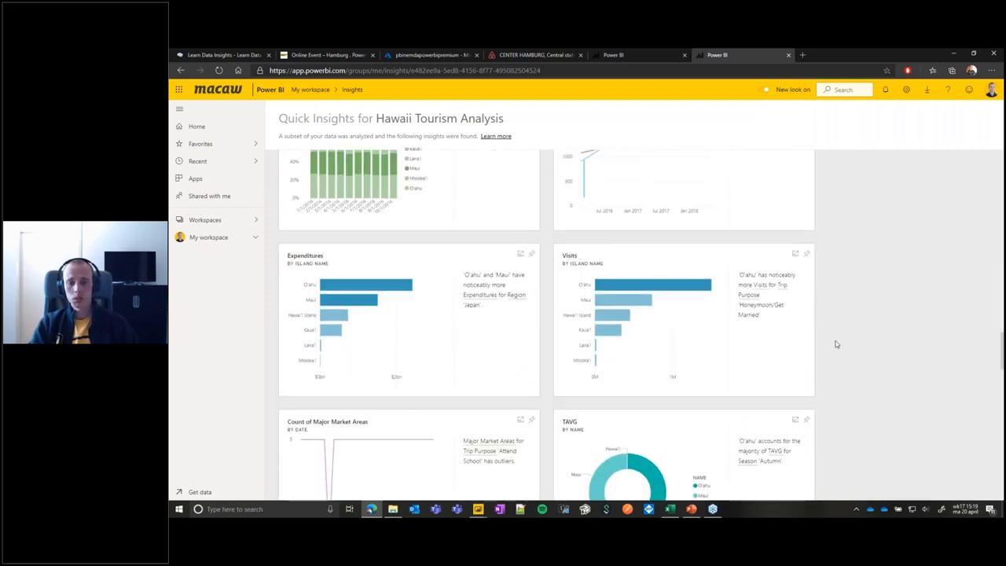
scroll(836, 345, down, 9)
scroll(836, 344, down, 6)
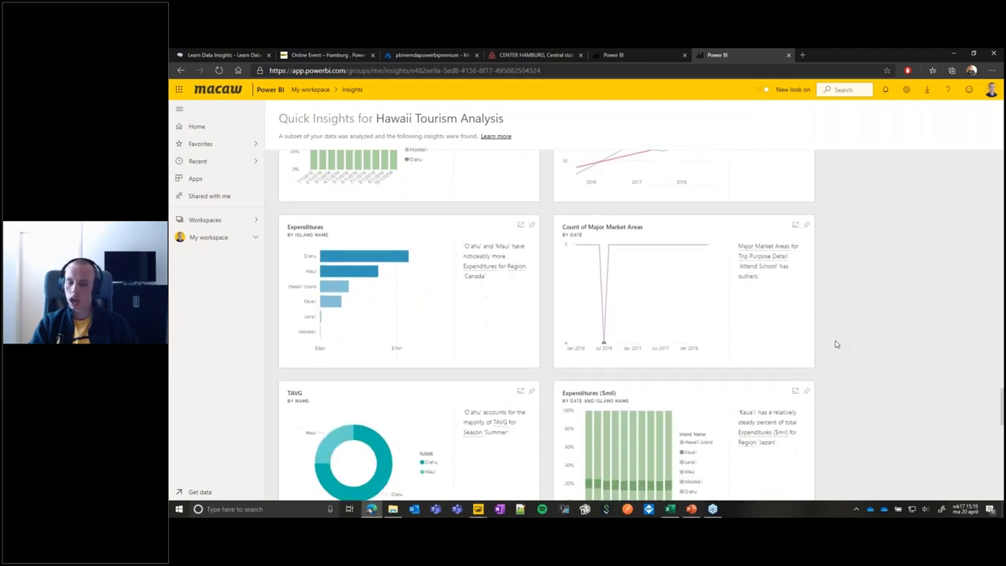
scroll(838, 339, down, 1)
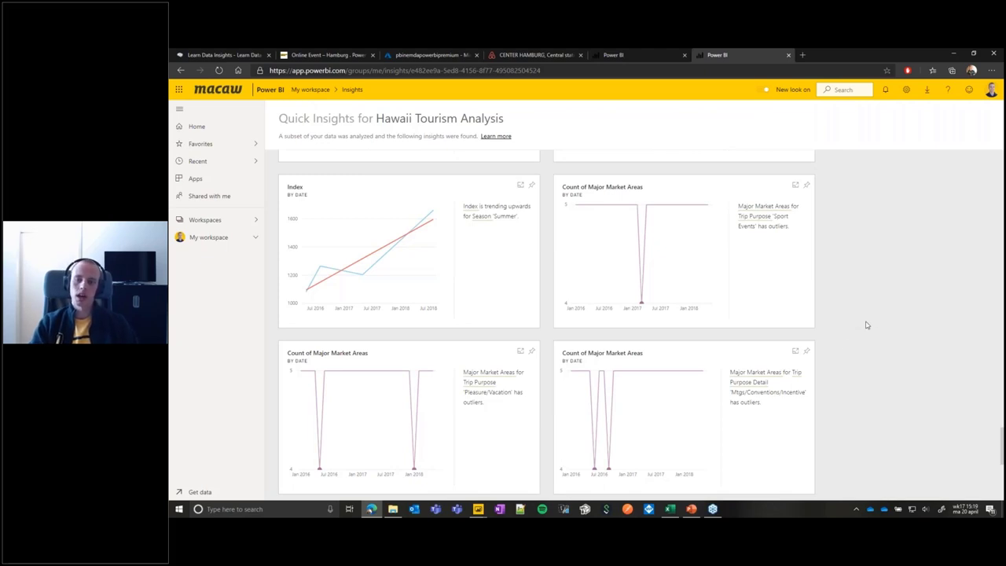
- Show the Natural Language Query slide in PowerPoint and switch to the Hawaii Tourism Analysis report in Power BI Desktop
click(692, 510)
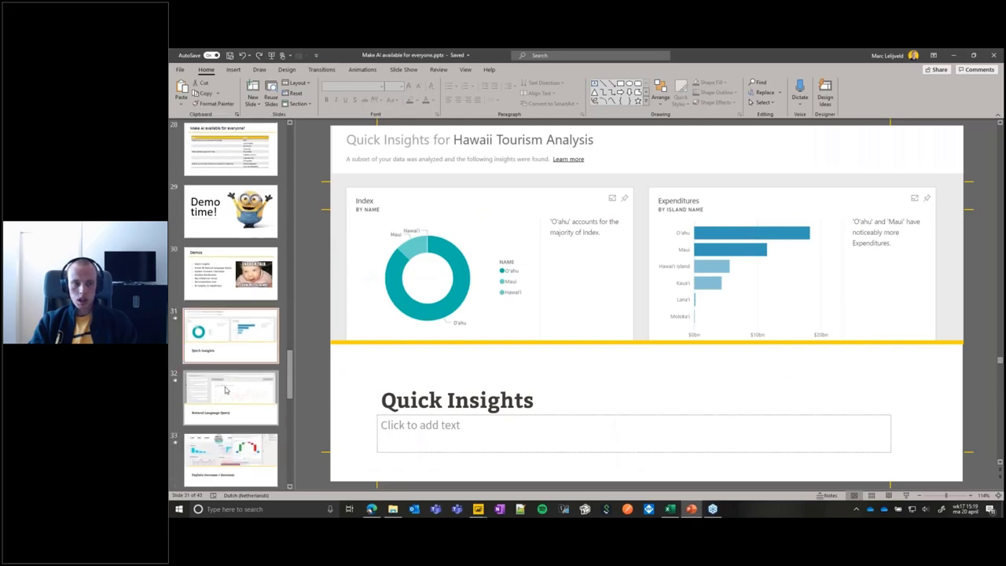
click(225, 390)
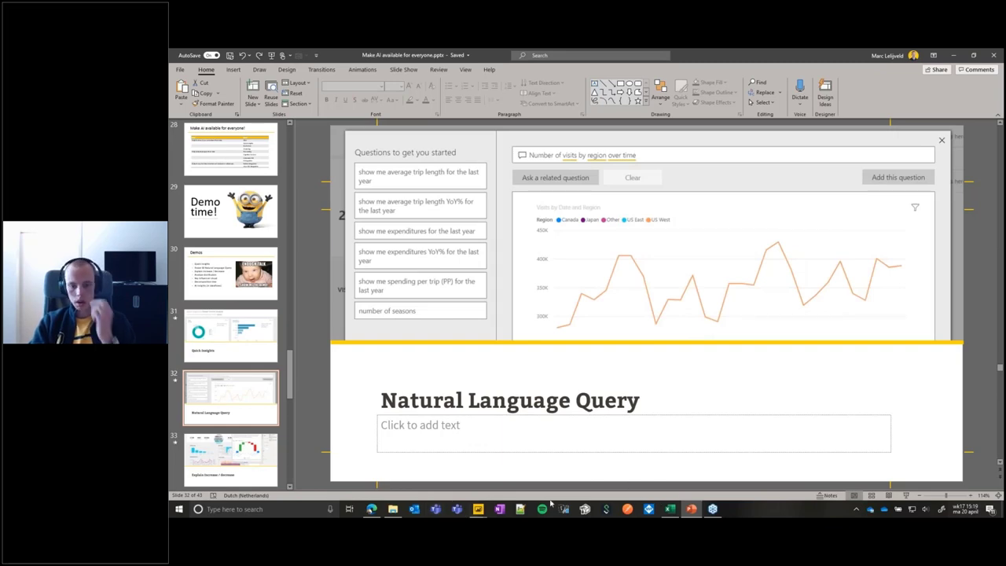
click(478, 509)
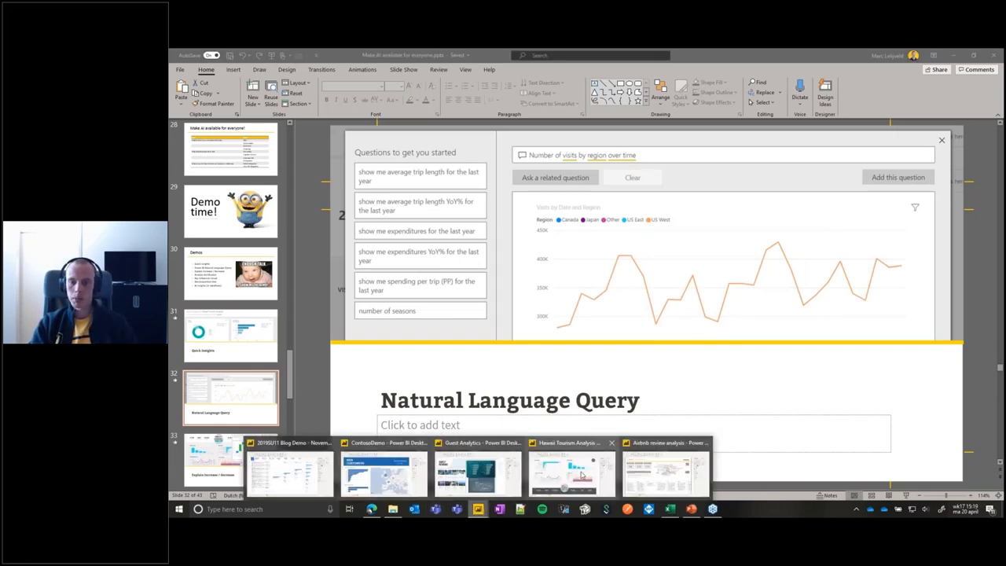
click(582, 475)
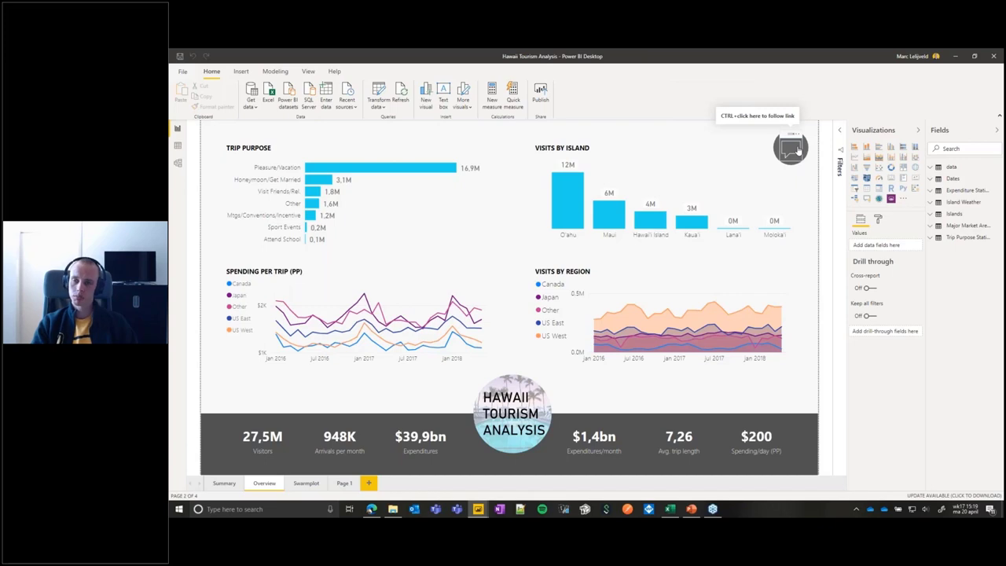
- Open the Q&A dialog from the Overview page and ask "visits per land"
ctrl+click(799, 148)
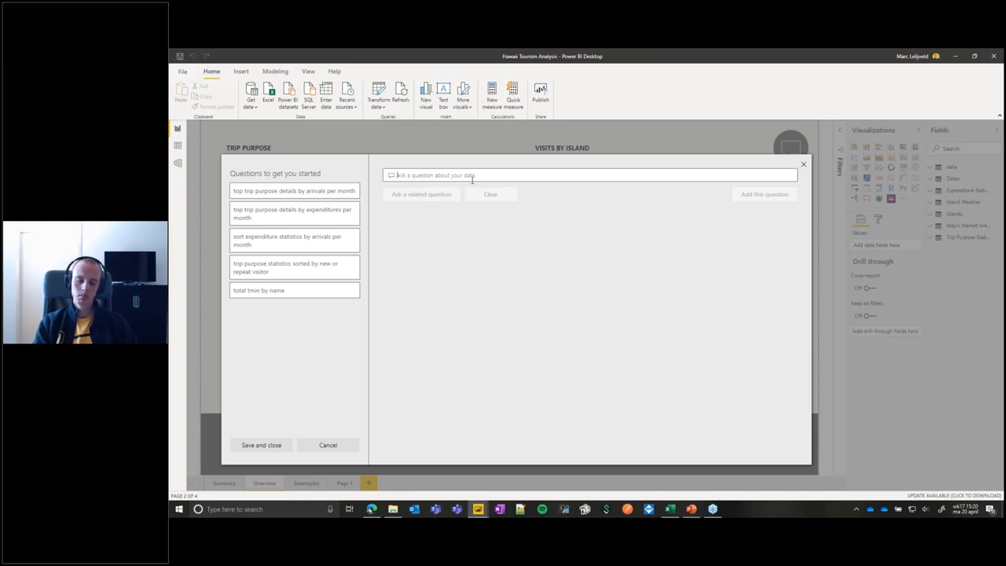
text(visits)
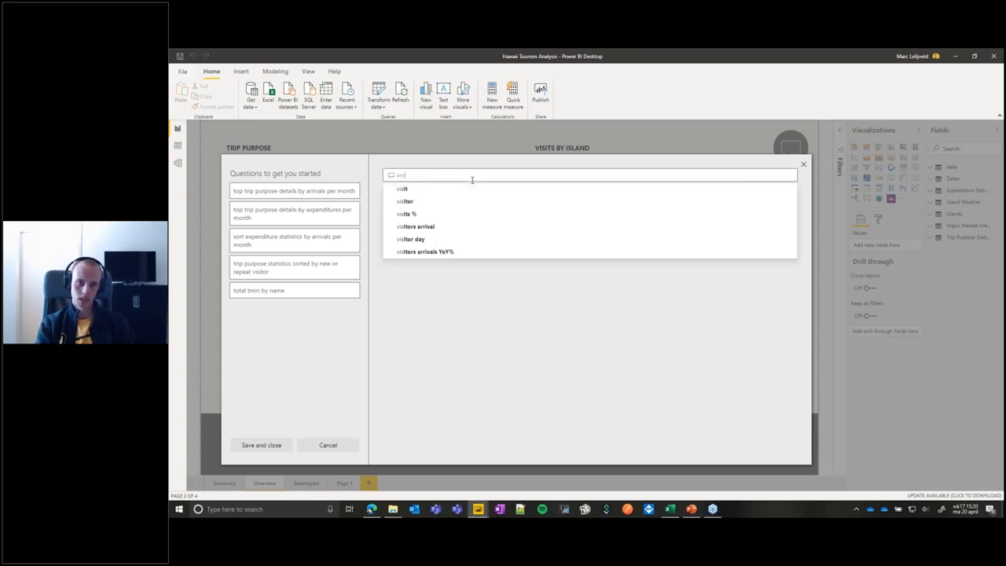
text( per)
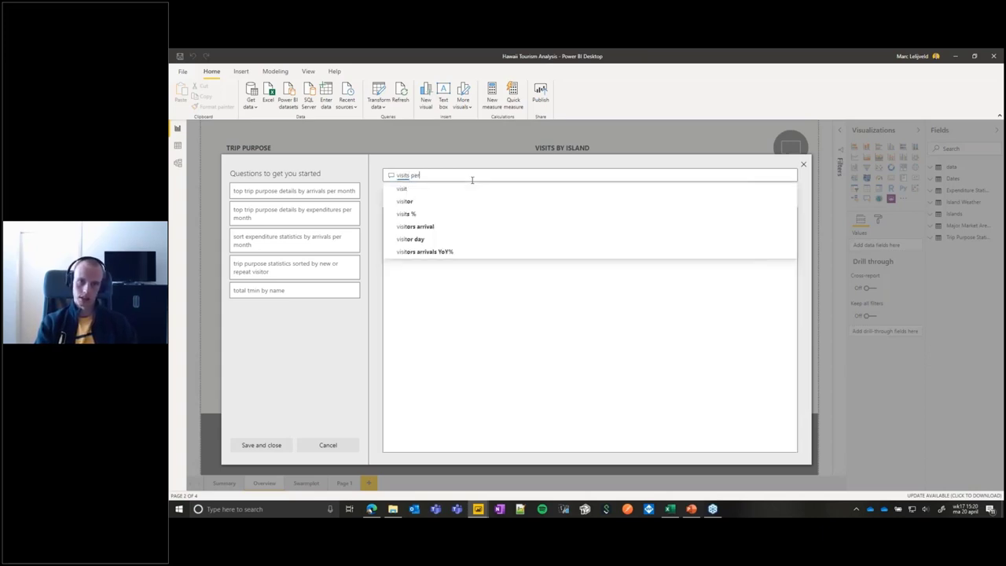
text( land)
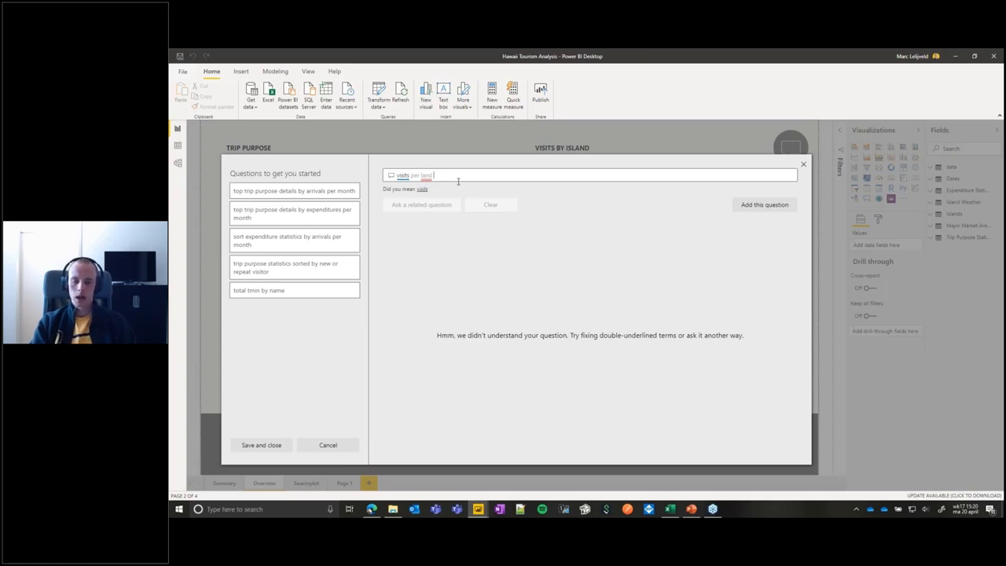
- Change the Q&A question to "visits per island" and view the chart it produces
key(BackSpace)
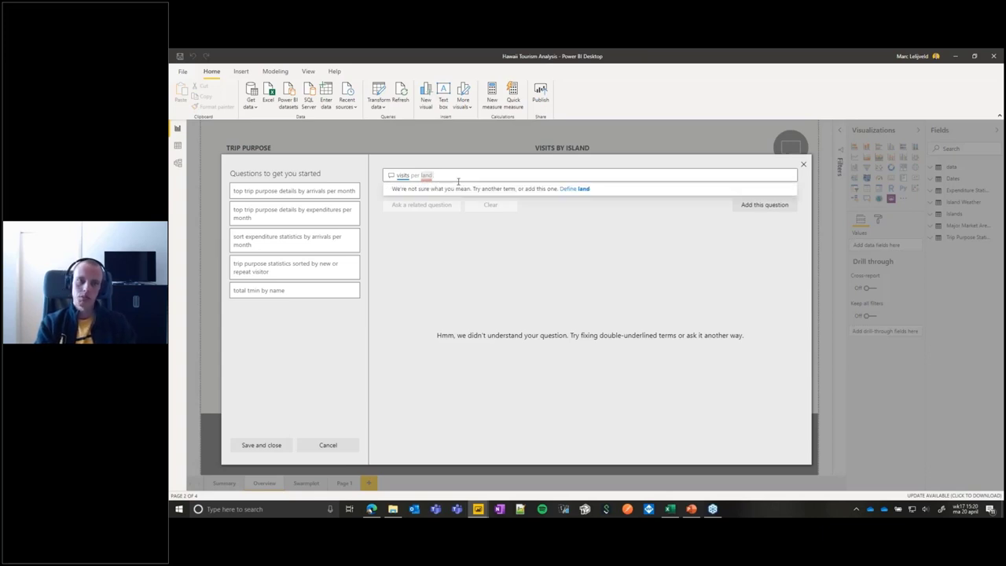
text(island)
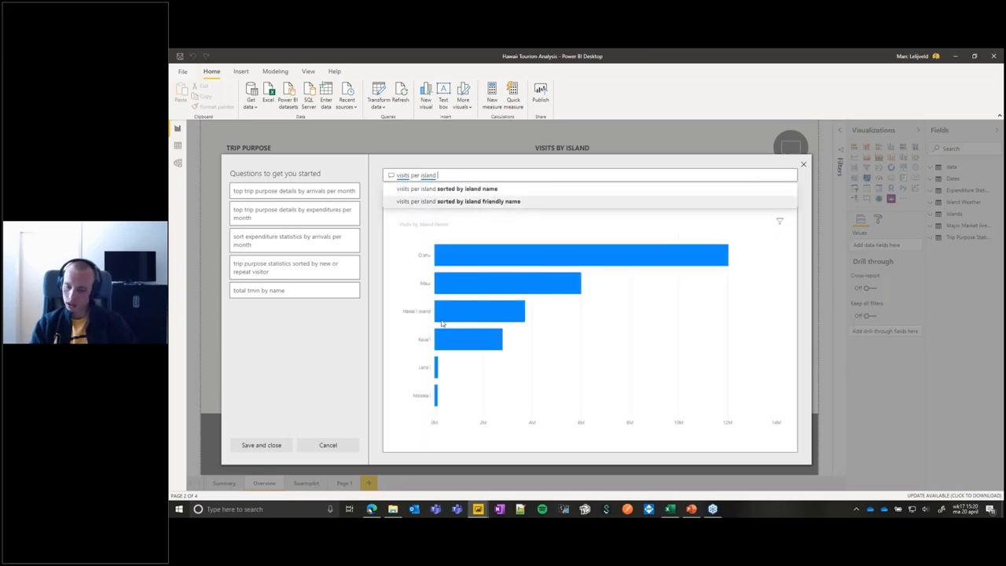
mouse_move(442, 322)
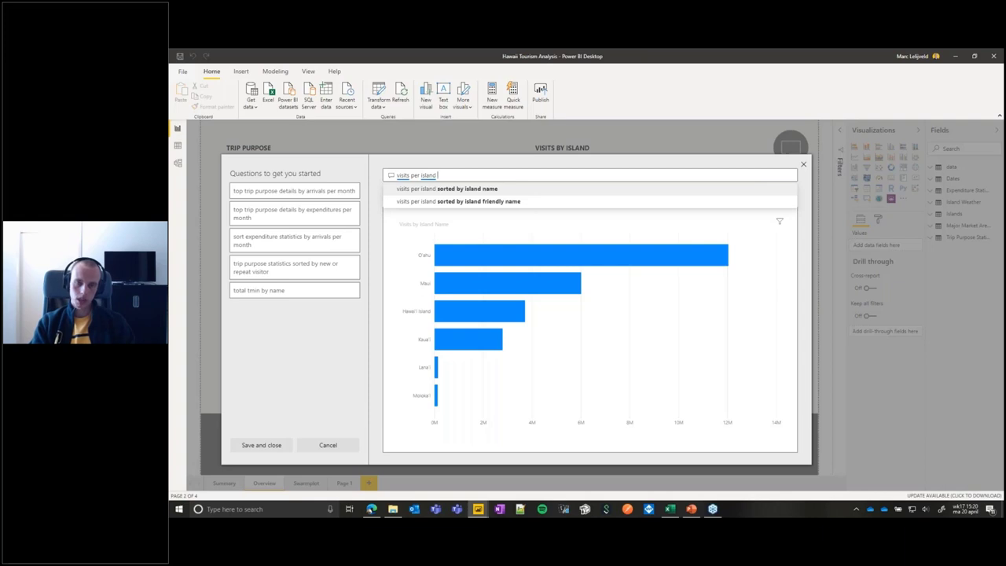
- Replace "island" with "land" in the Q&A question
key(BackSpace)
key(ctrl+BackSpace)
text(land)
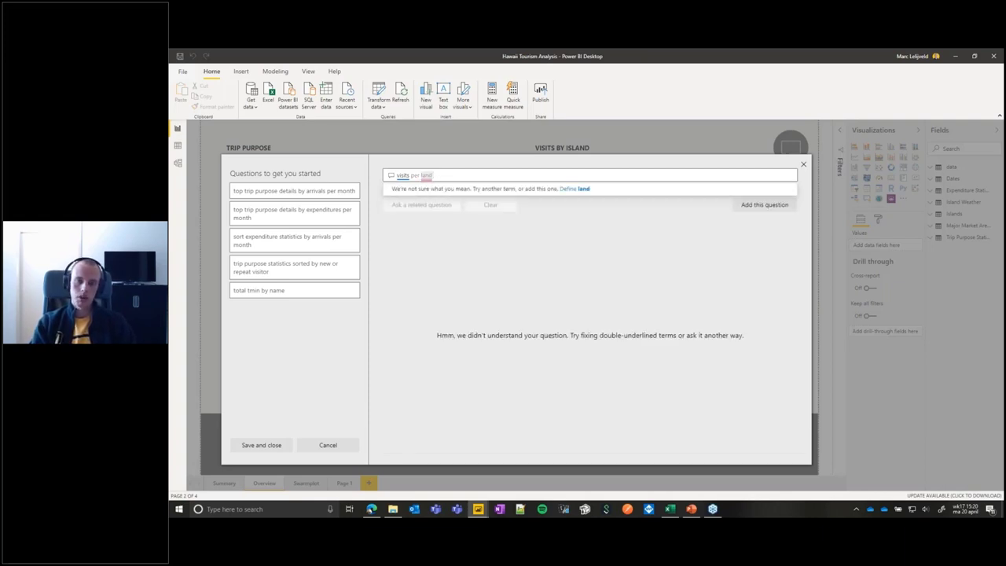
- Set the question back to "visits per island" and close the Q&A dialog
key(ctrl+BackSpace)
text(island)
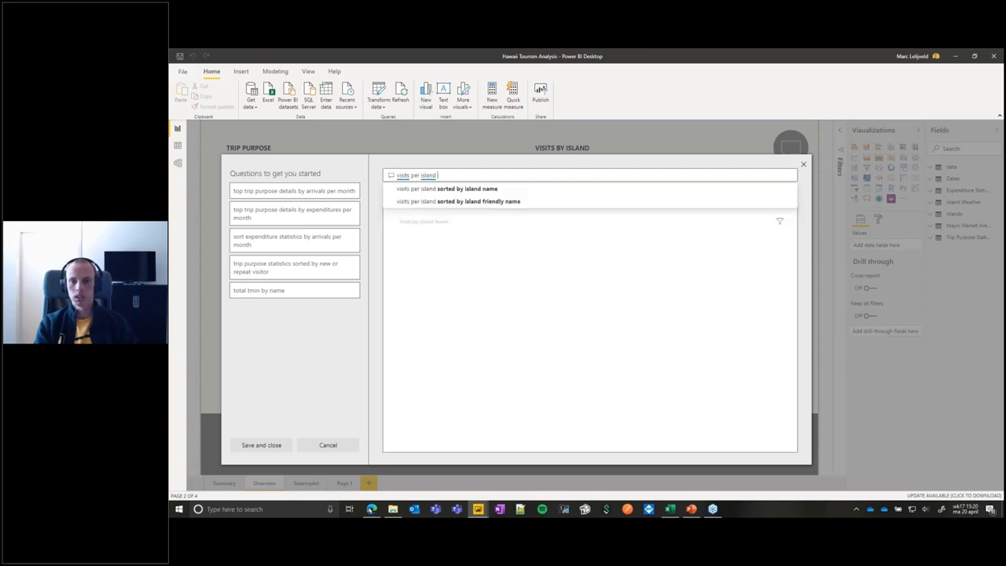
key(Down)
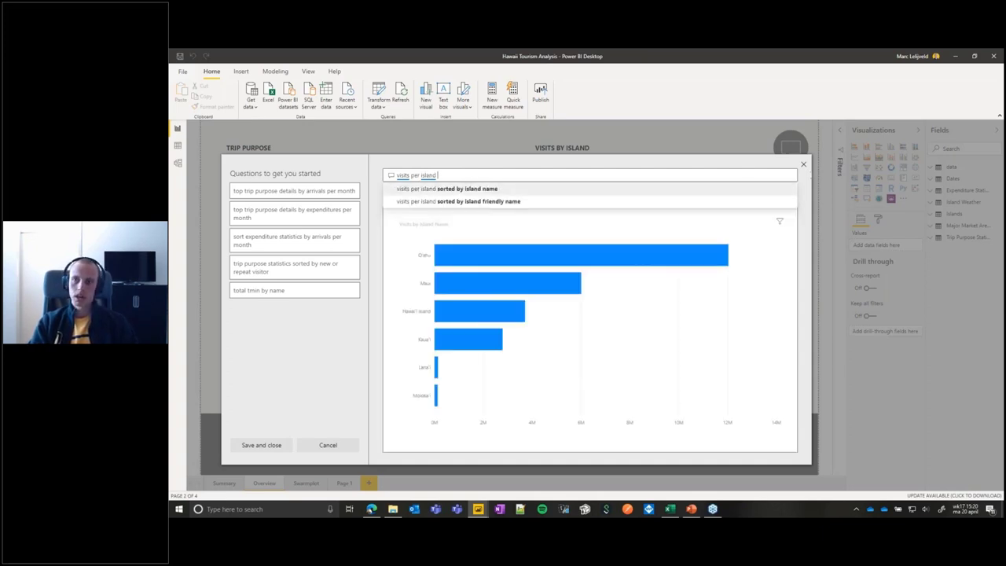
click(805, 167)
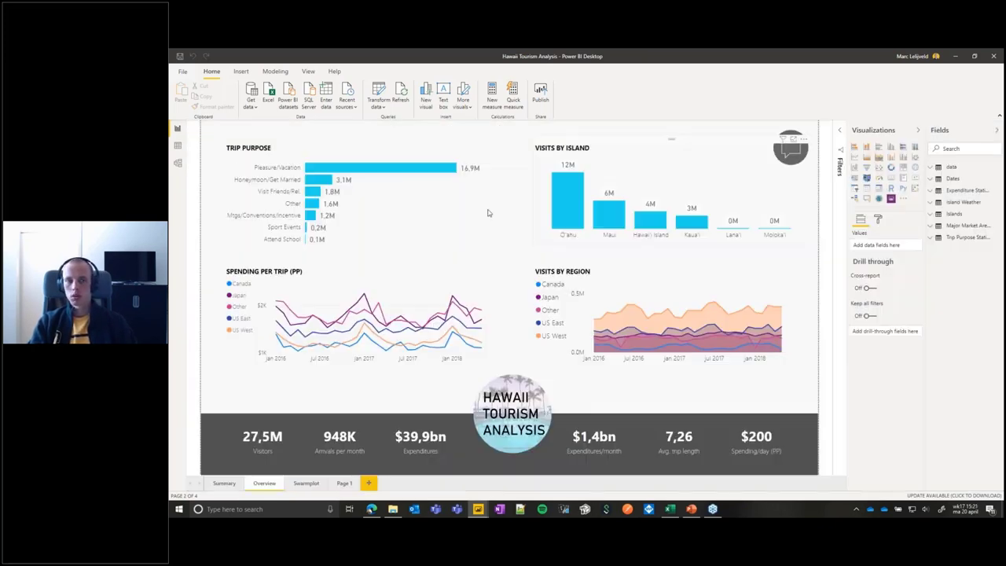
- Open the data model diagram and select the Islands table to show its properties and synonyms
click(179, 164)
scroll(668, 268, down, 2)
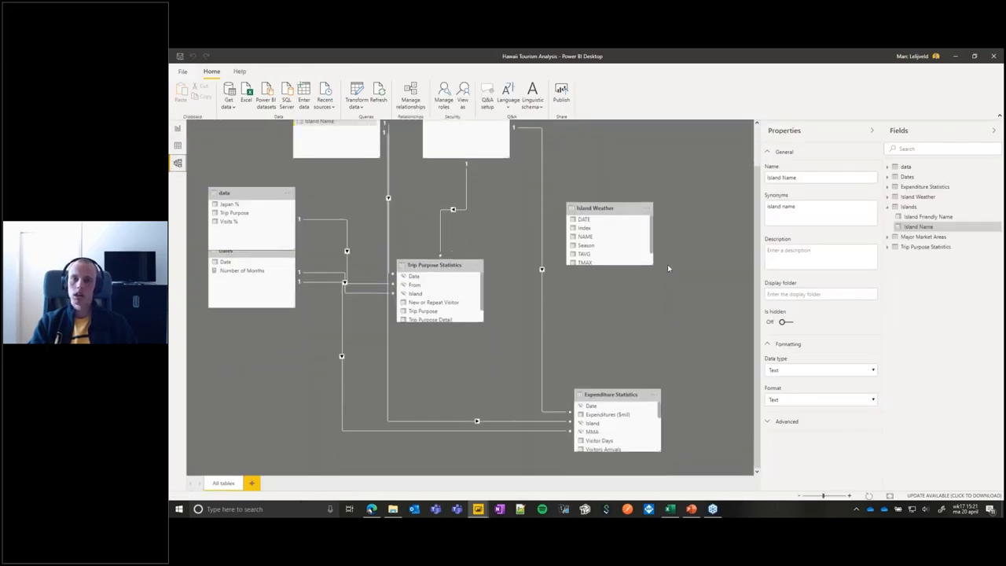
scroll(672, 275, up, 1)
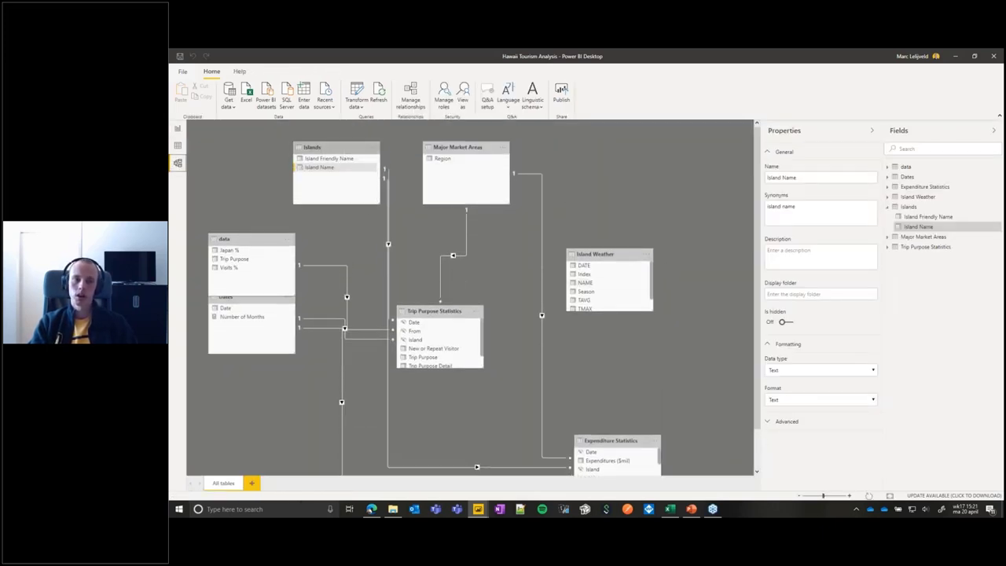
click(330, 147)
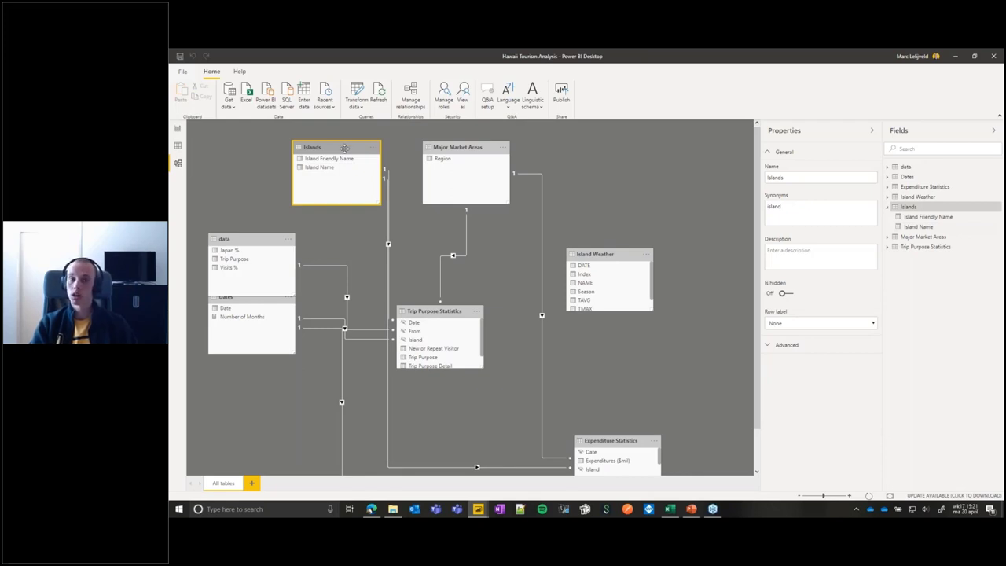
- Add "land" as a synonym of the Island Name column in the Islands table
click(919, 226)
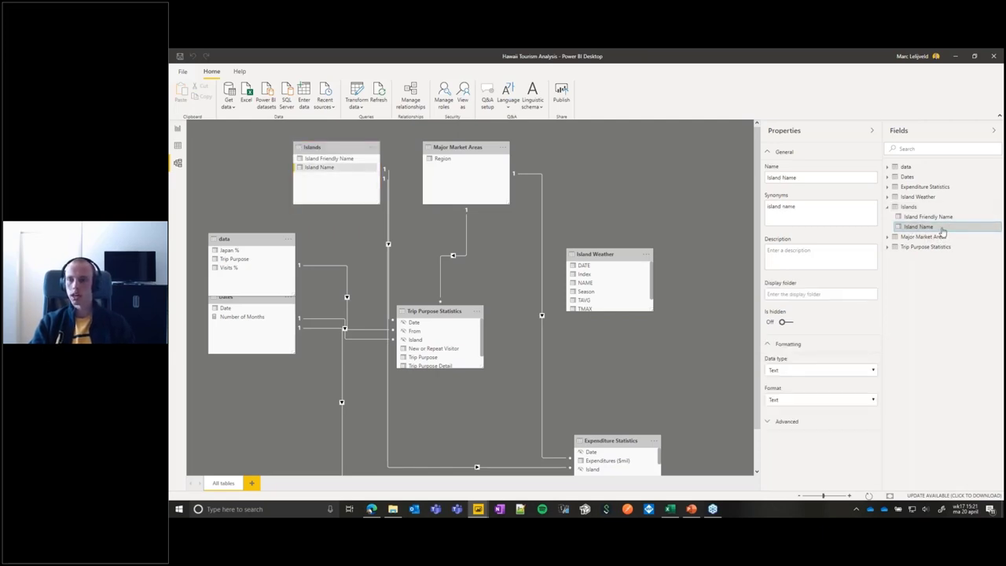
click(814, 206)
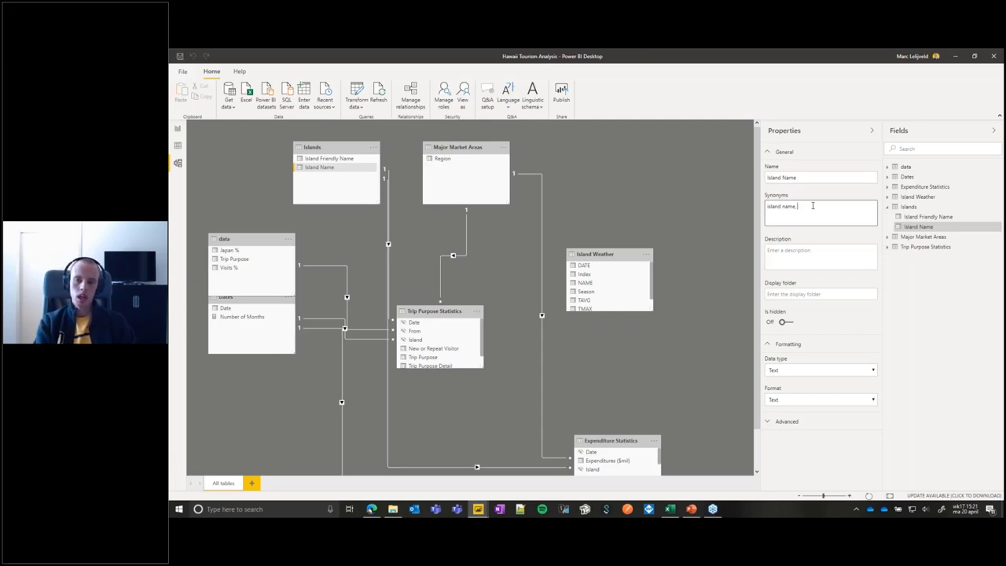
text(land)
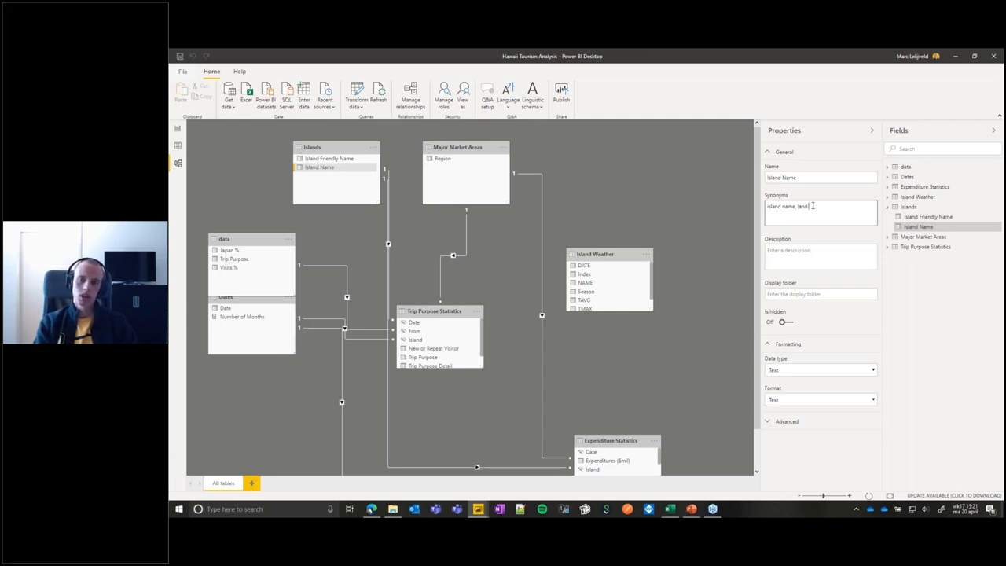
click(939, 316)
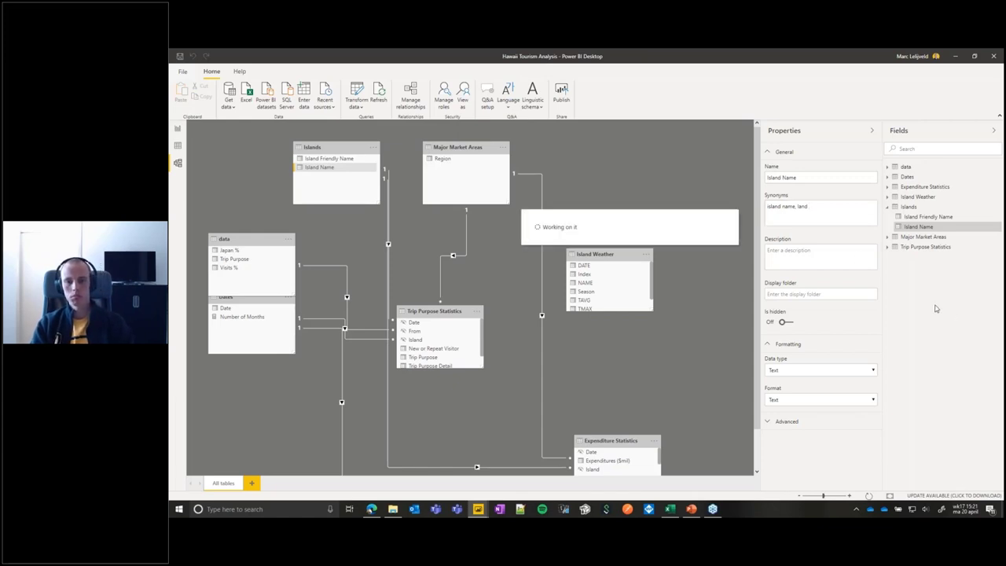
- Return to the Overview report page, ask "visits per land" in the Q&A dialog, and close the dialog
click(178, 128)
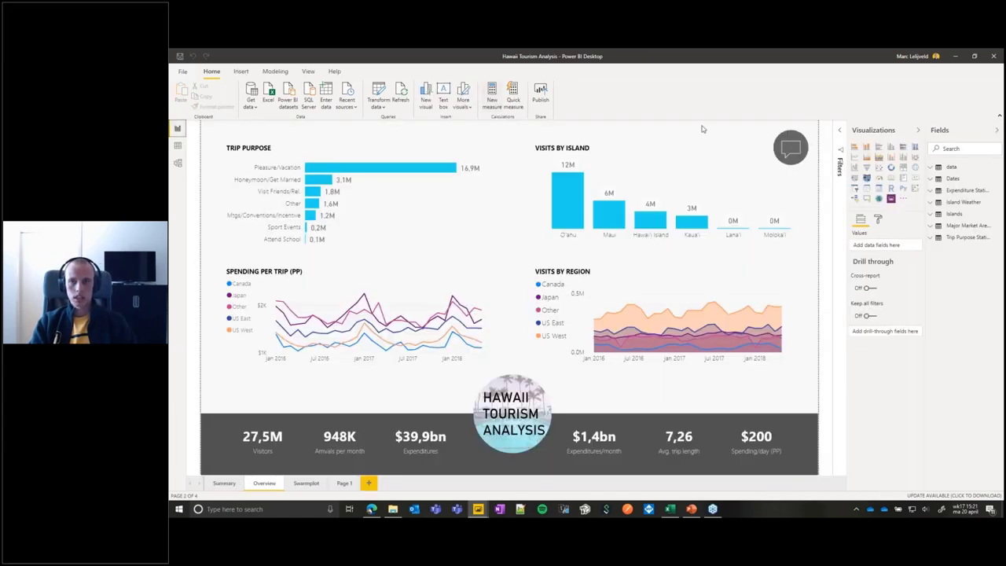
ctrl+click(789, 150)
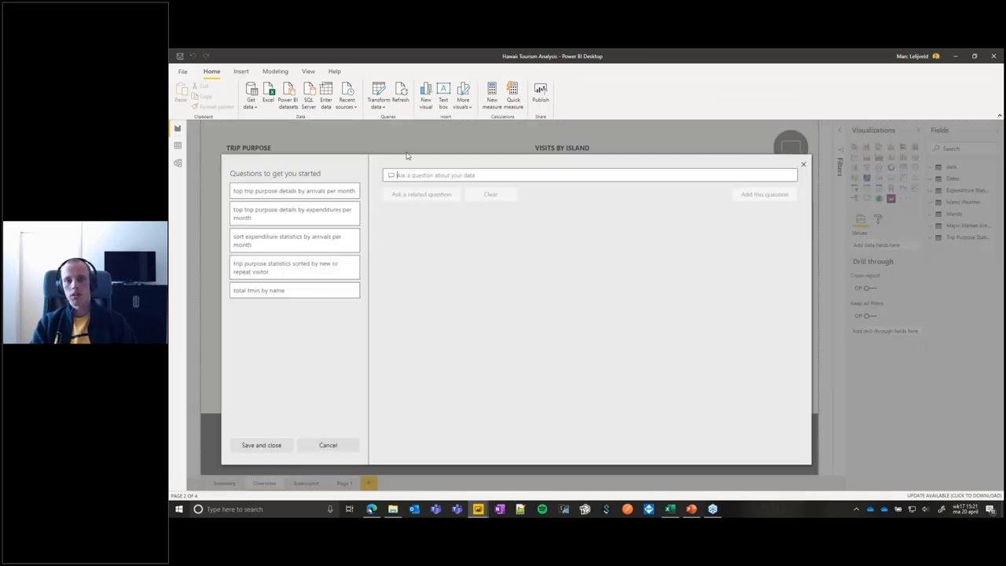
text(vis)
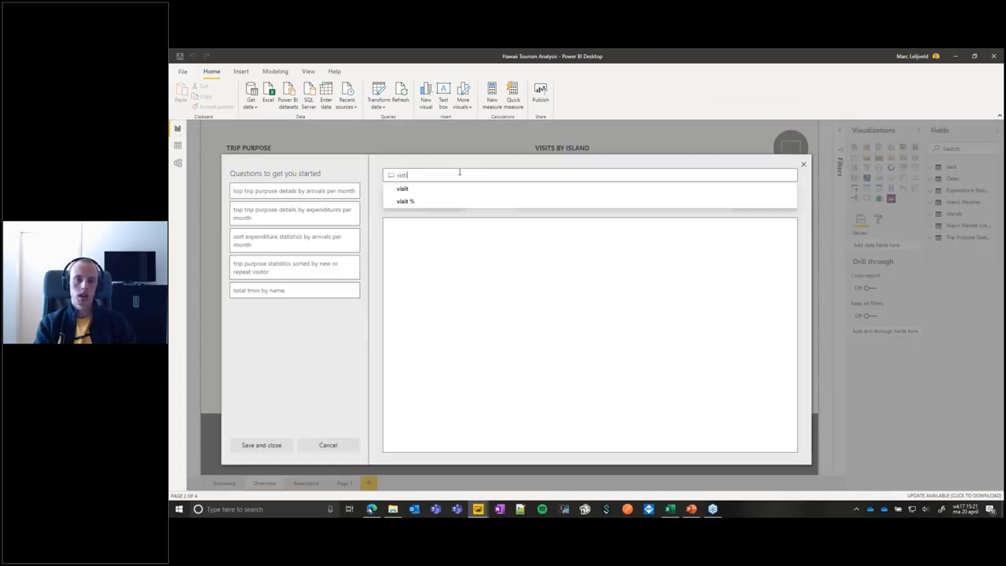
text(its p)
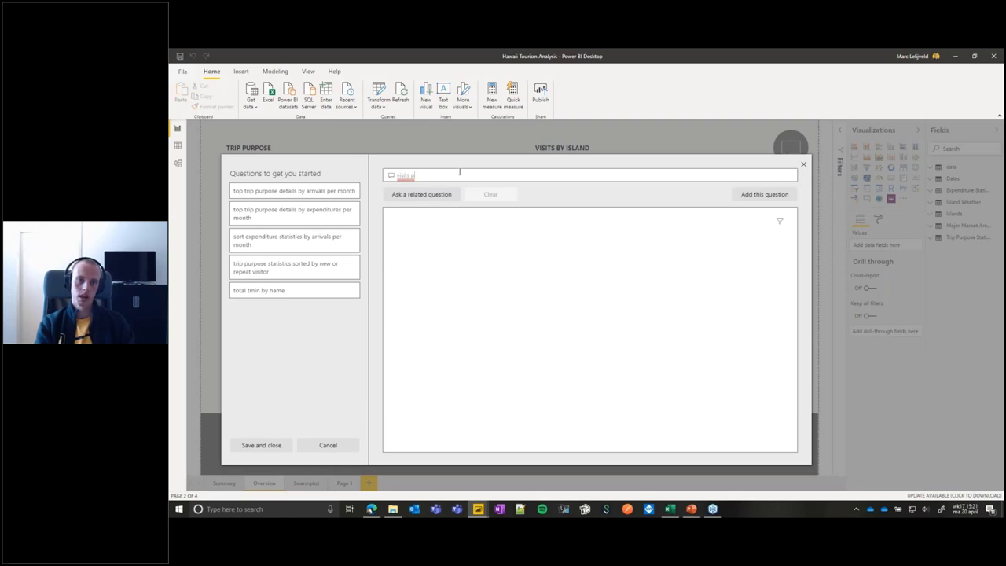
text(er island)
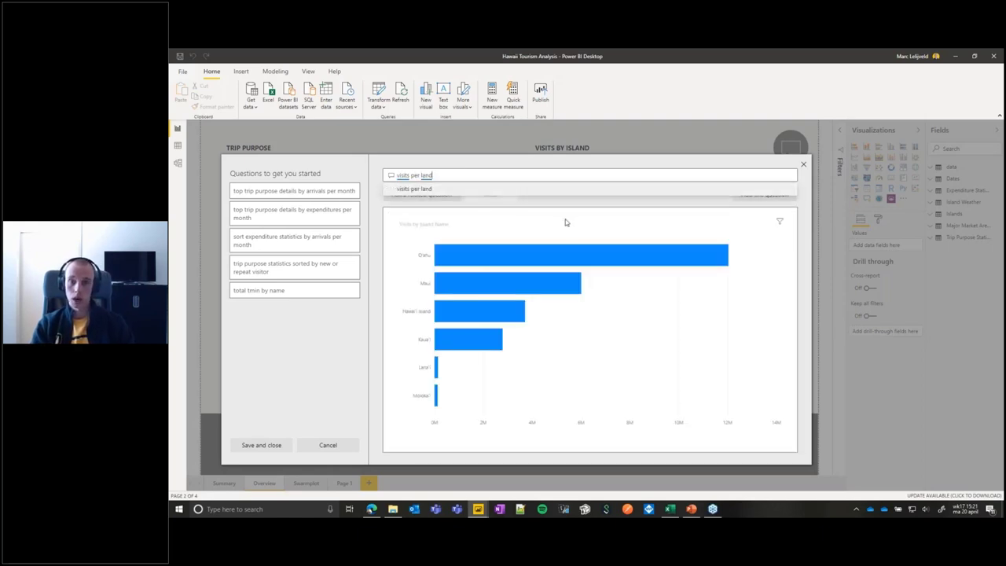
click(565, 222)
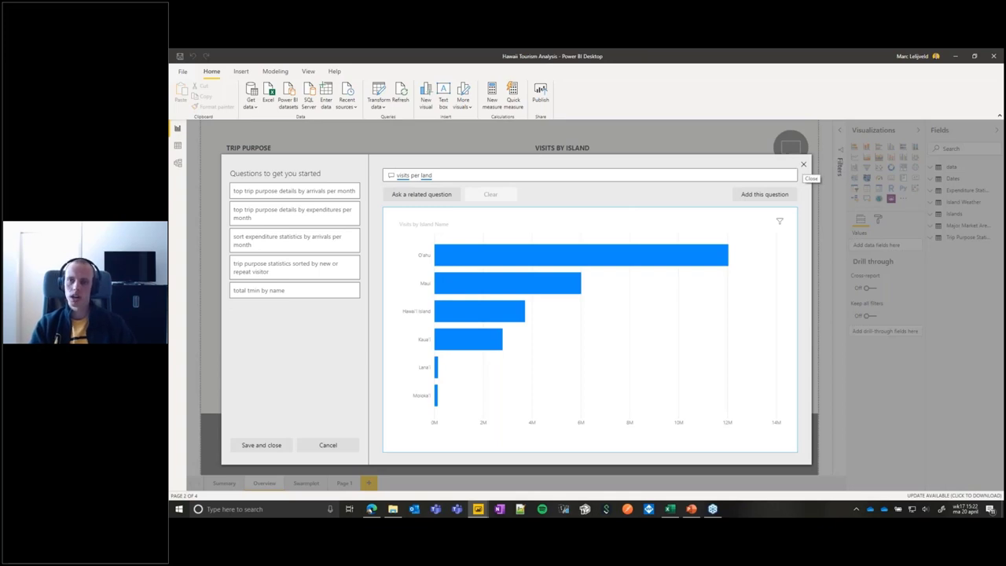
click(803, 164)
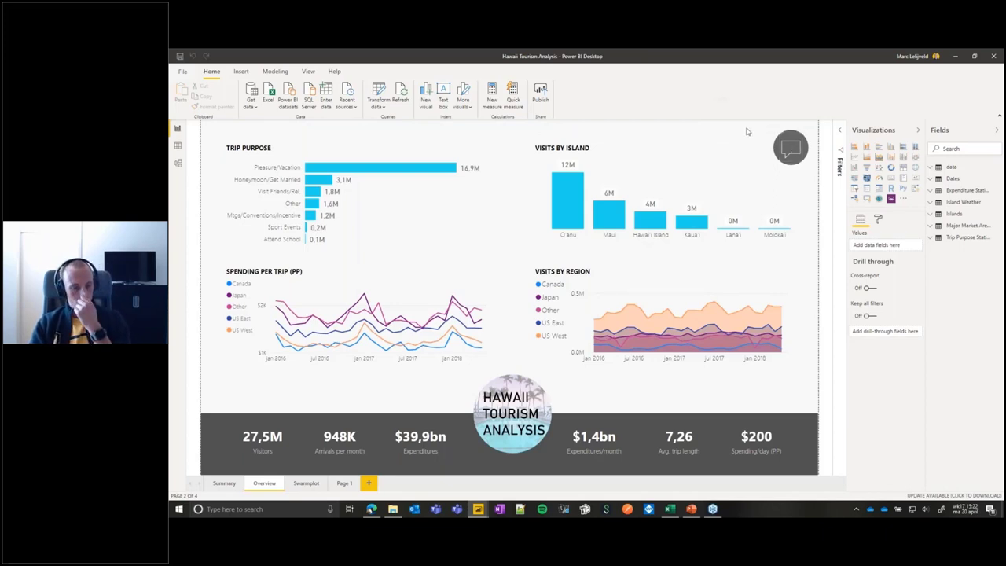
- Add a blank page after Page 1 of the report and insert a Q&A visual on its canvas
click(344, 485)
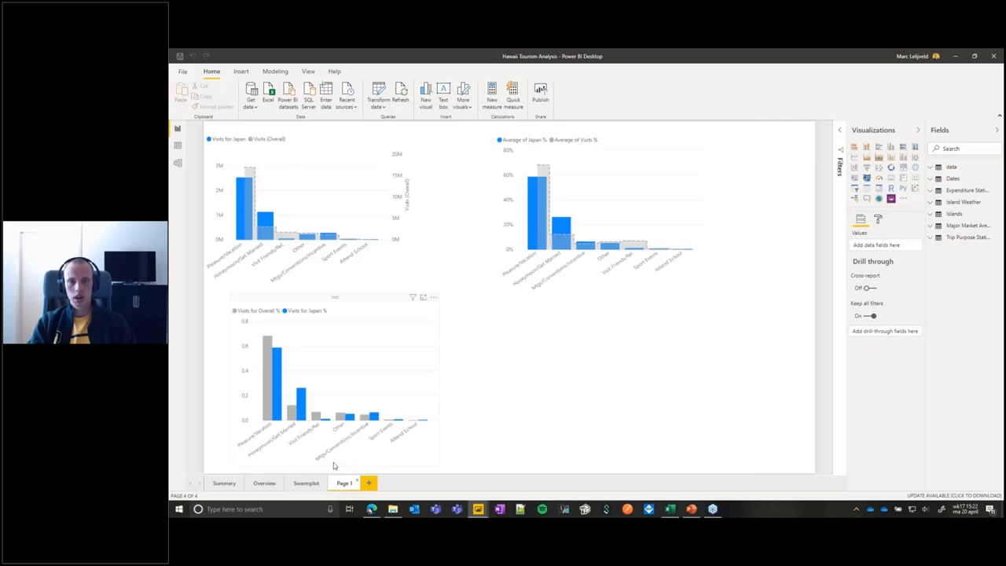
click(371, 485)
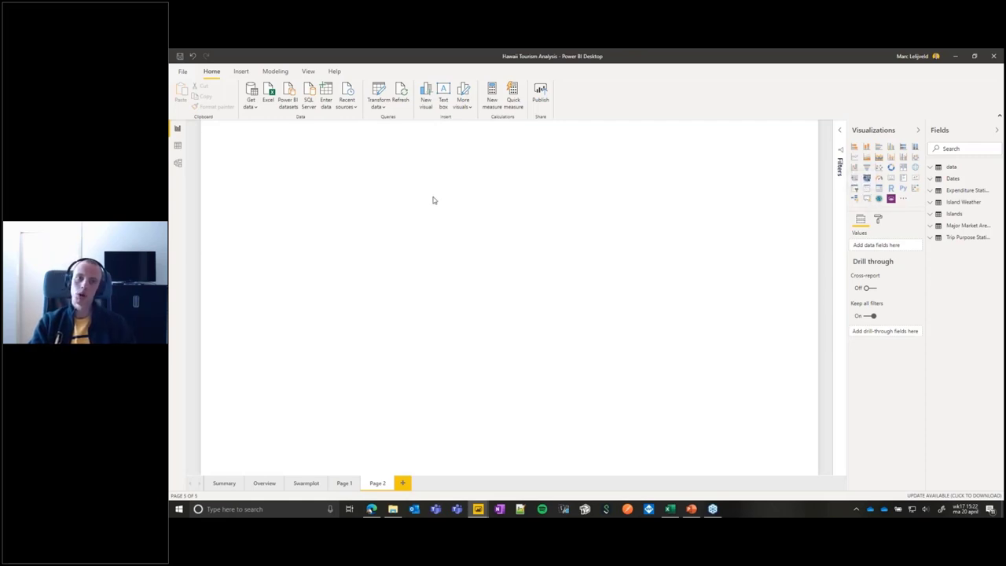
drag(432, 201, 432, 203)
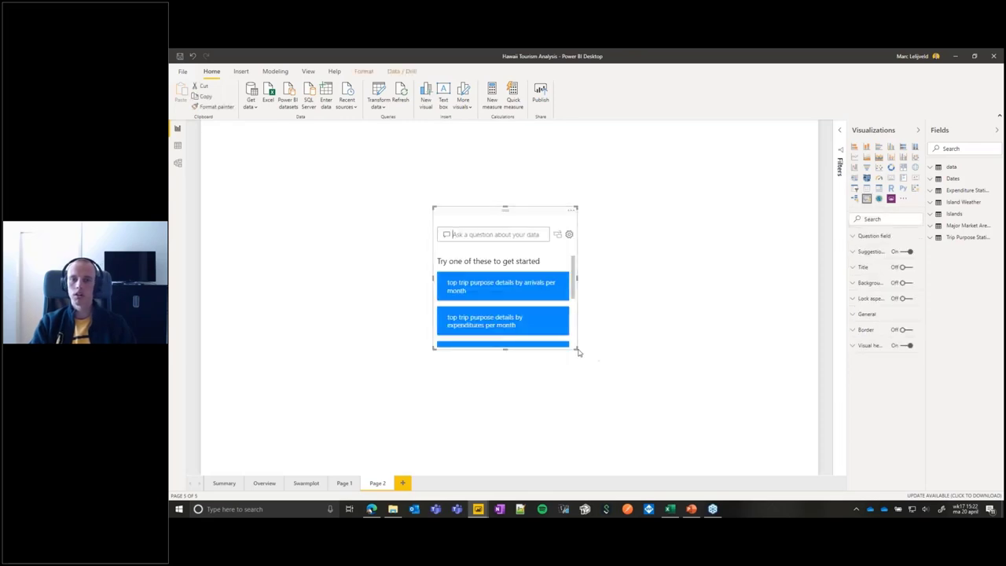
- Enlarge the Q&A visual to cover most of the page and place it centred near the page's upper edge
drag(574, 354, 780, 440)
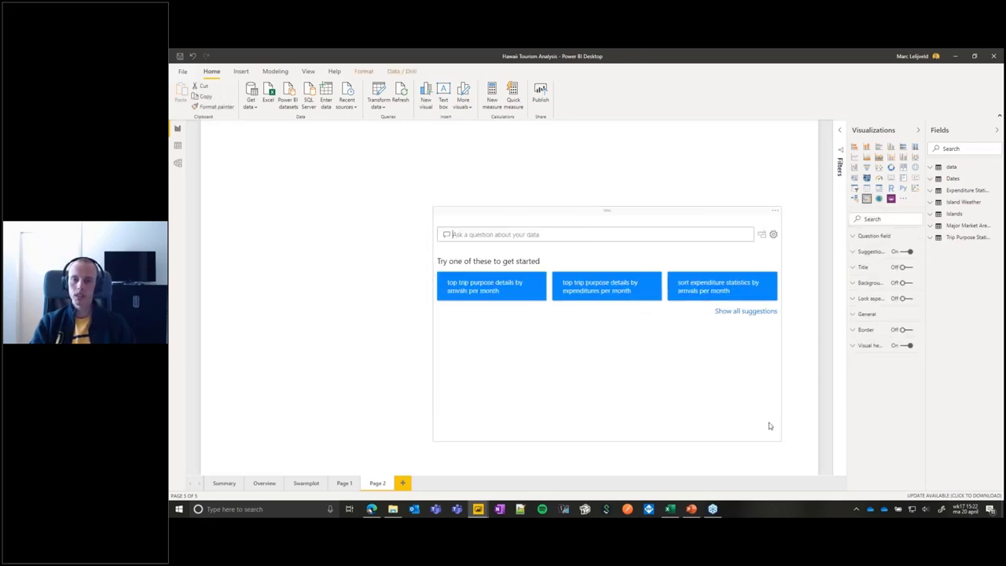
drag(703, 202, 725, 140)
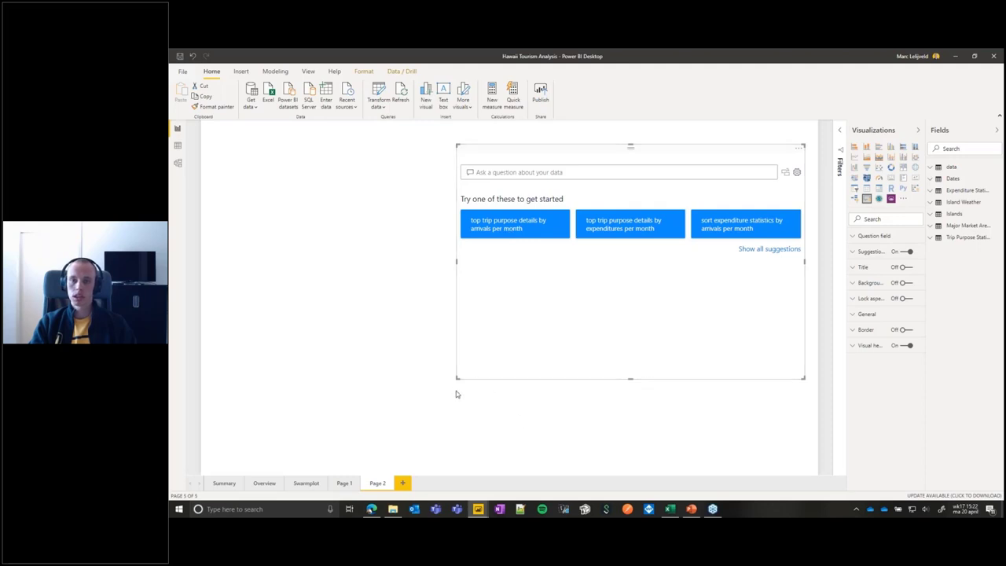
drag(457, 378, 465, 440)
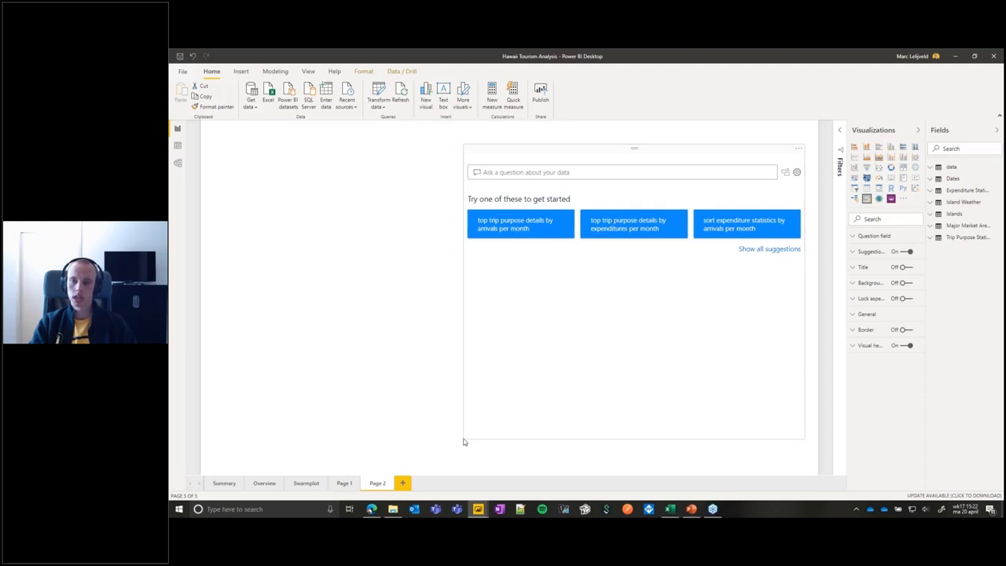
drag(590, 149, 342, 141)
drag(557, 431, 417, 311)
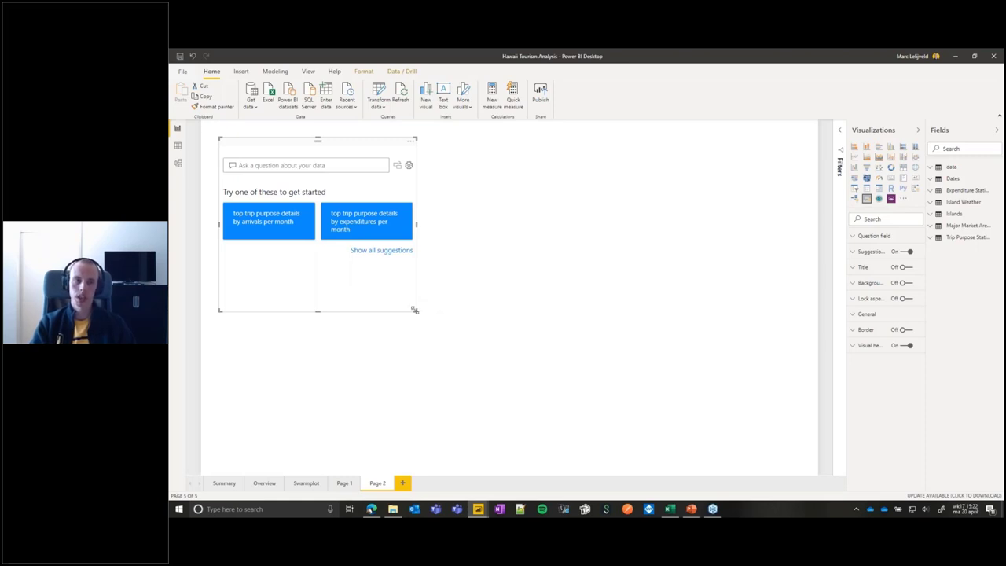
drag(415, 310, 725, 411)
drag(571, 144, 600, 149)
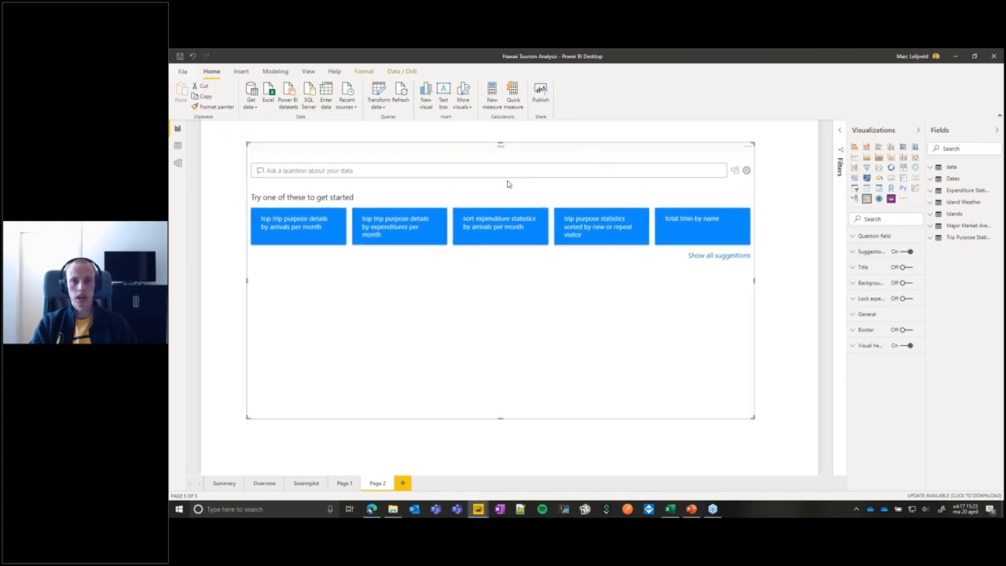
- Ask "visits per land" in the Q&A visual, and replace "land" with "province" in the question
click(509, 174)
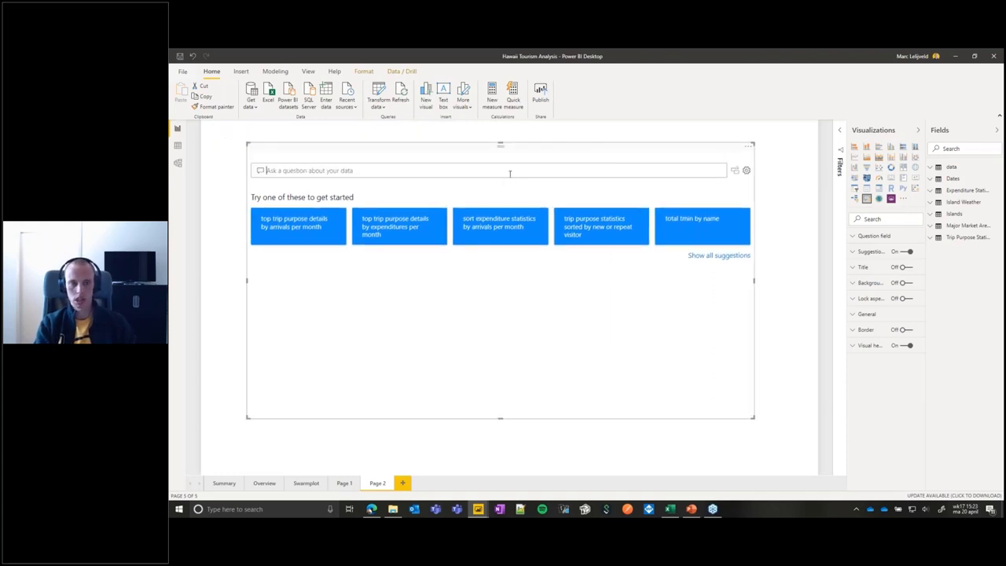
text(visits per land)
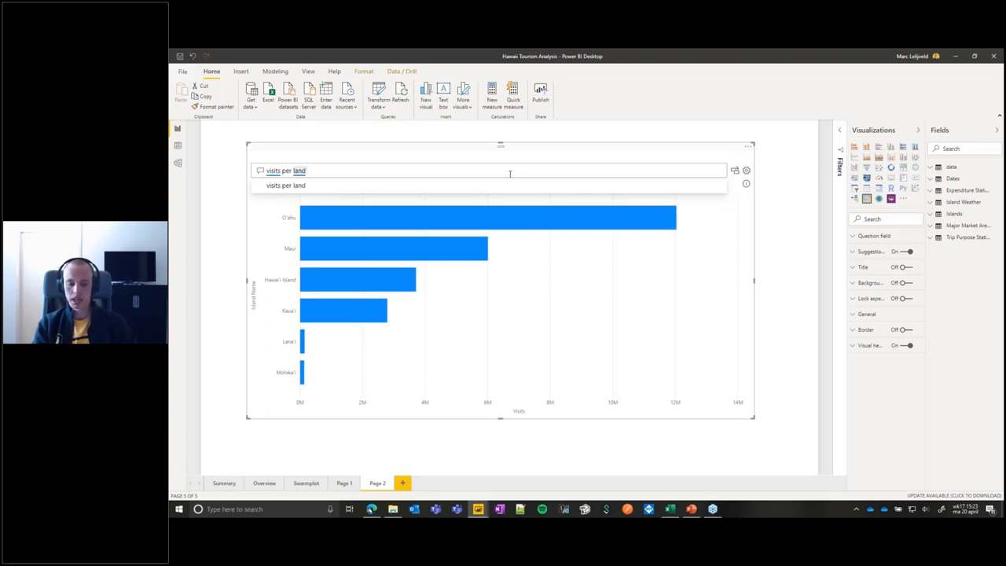
key(BackSpace)
key(BackSpace)
key(BackSpace)
key(BackSpace)
text(provice)
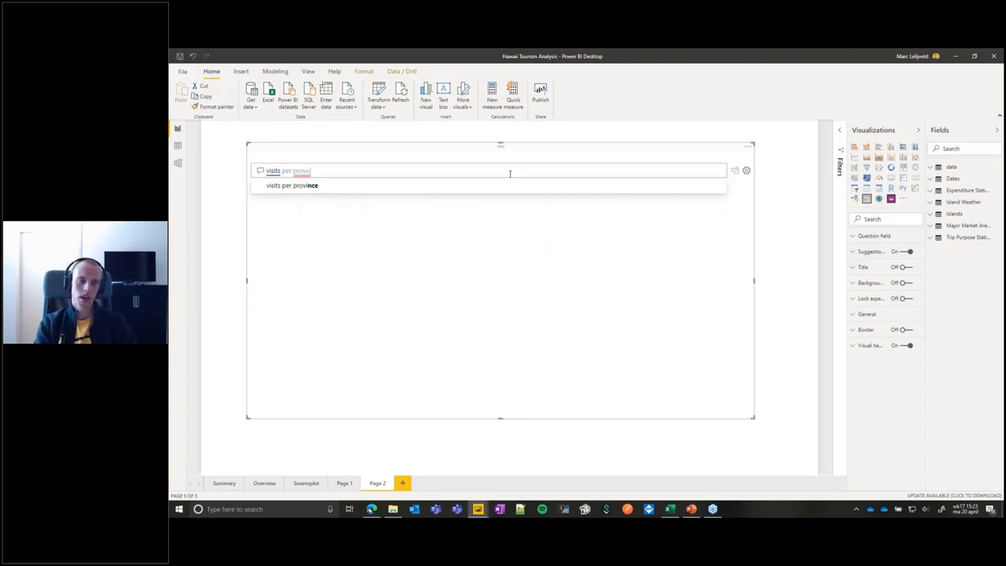
key(Left)
key(Left)
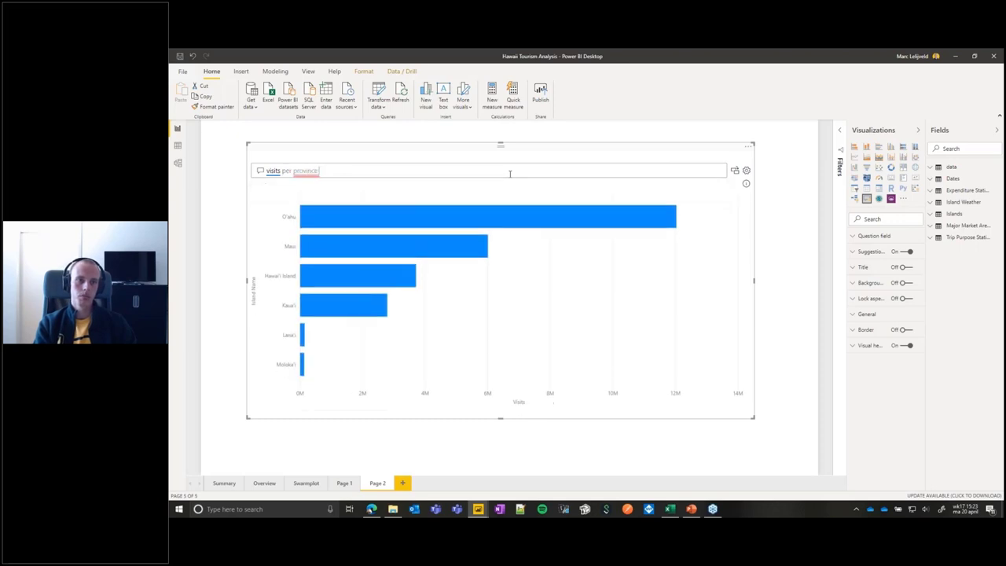
text(n)
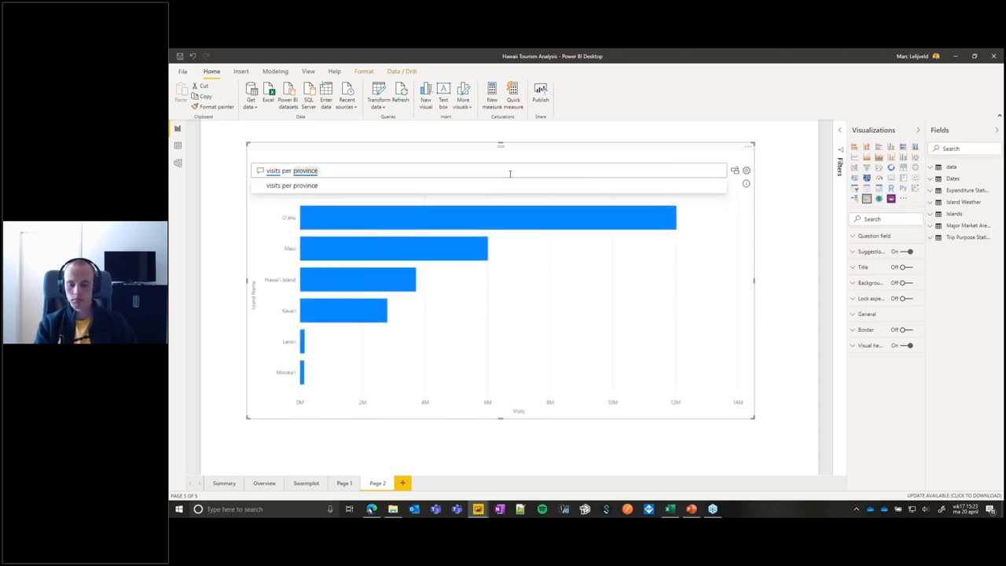
- Change the question to "visits per country" and open the Review questions section of the visual's Q&A setup
text(country)
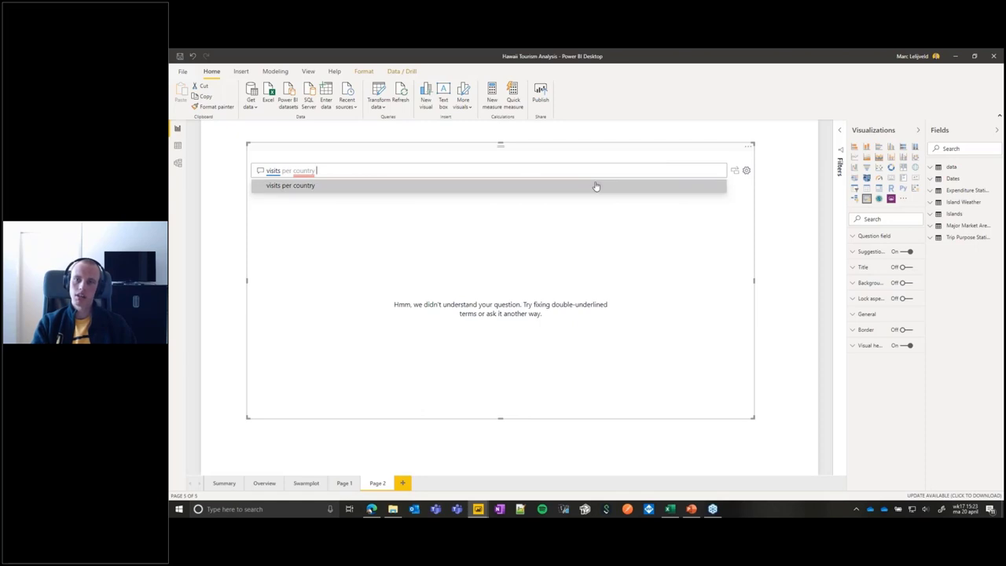
click(747, 170)
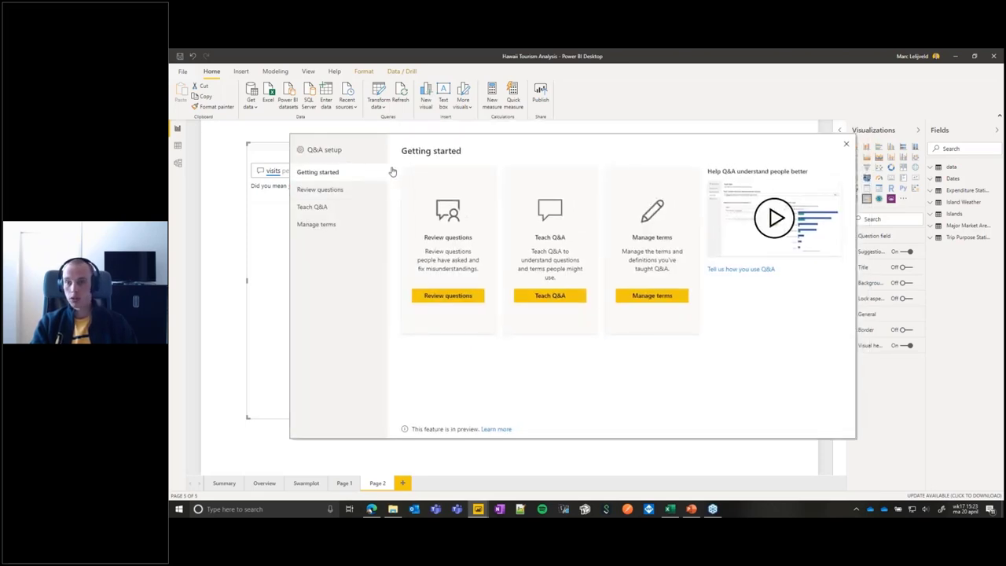
click(340, 190)
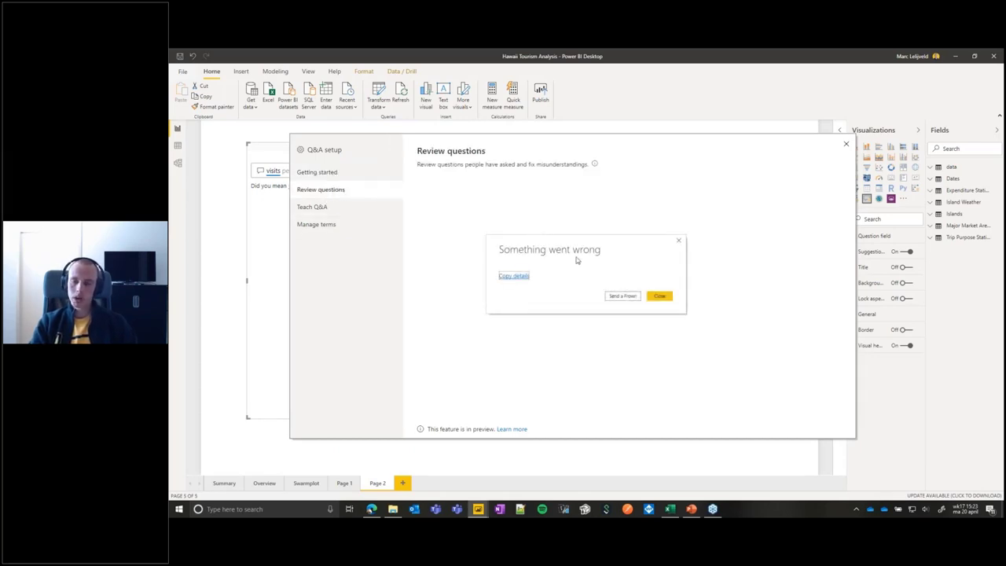
- Try to dismiss the recurring error messages in the Review questions section of Q&A setup
click(663, 296)
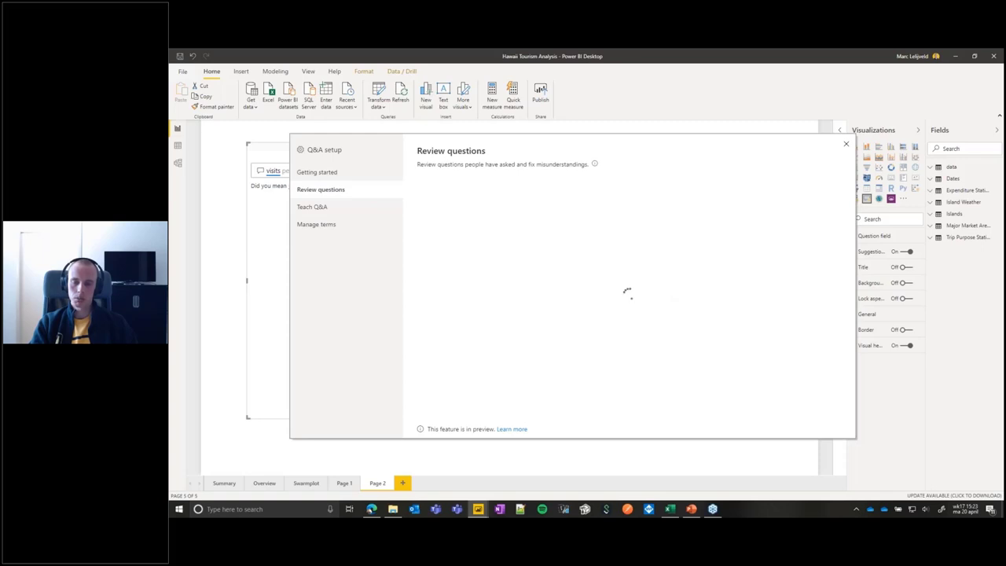
click(659, 296)
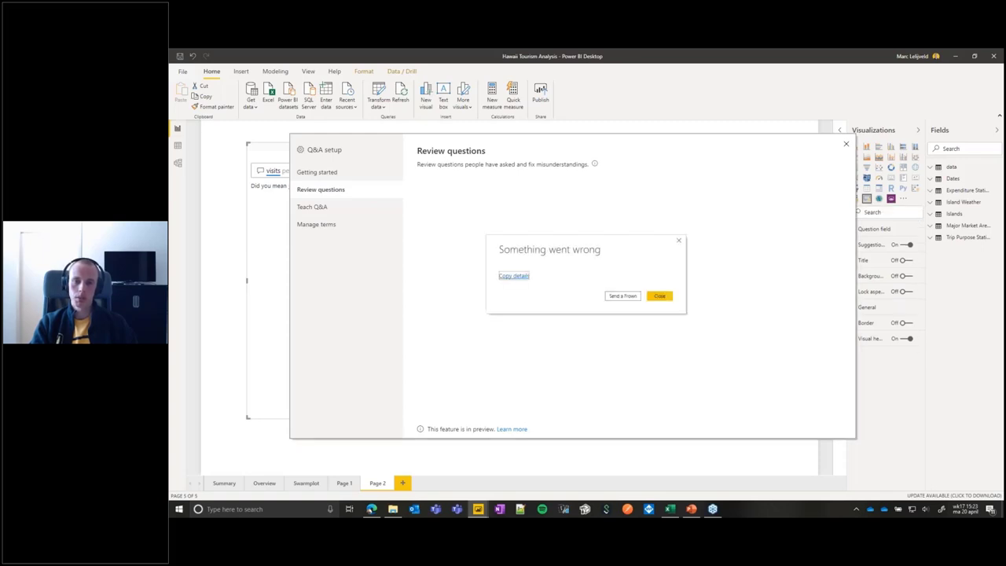
click(660, 296)
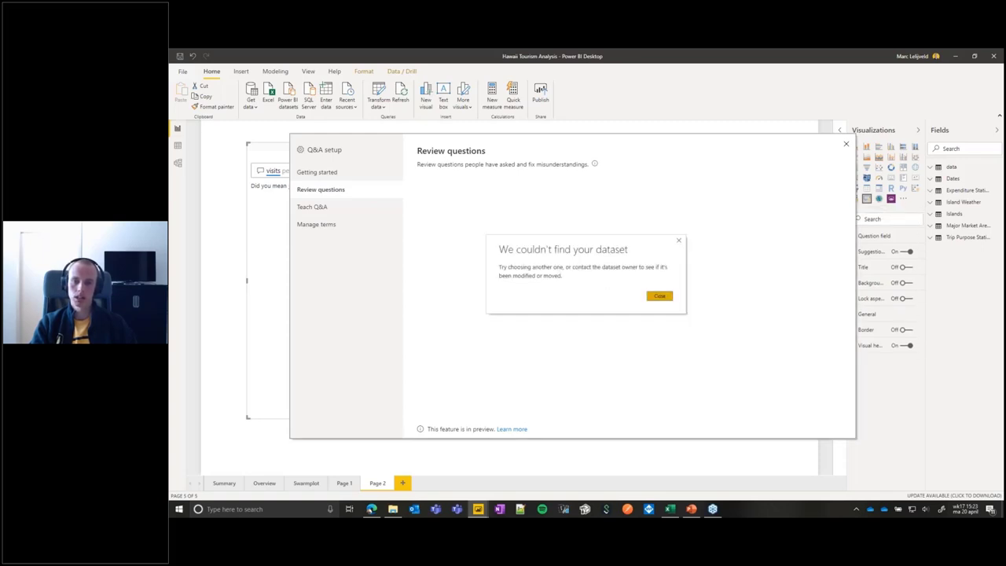
click(660, 295)
click(659, 296)
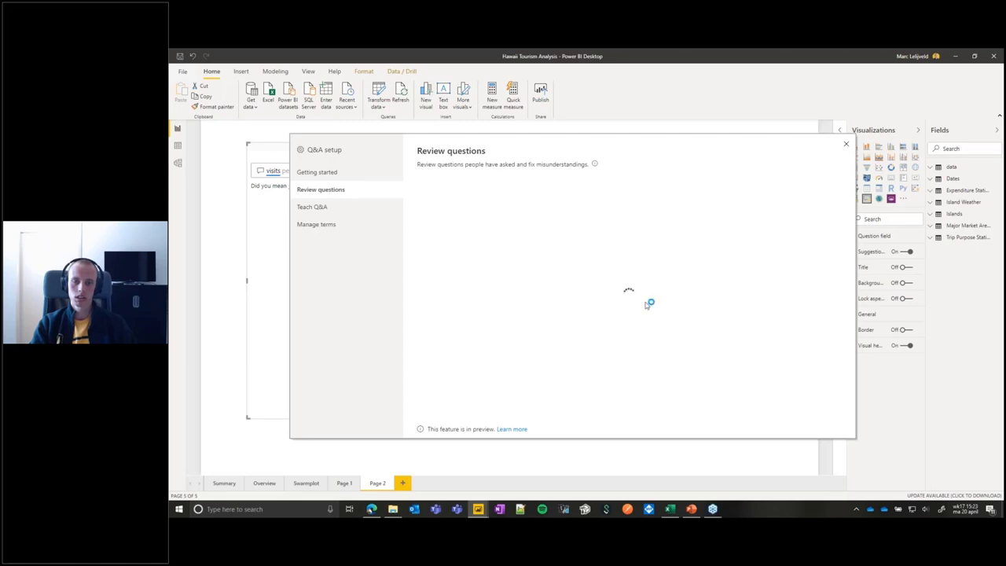
right_click(478, 508)
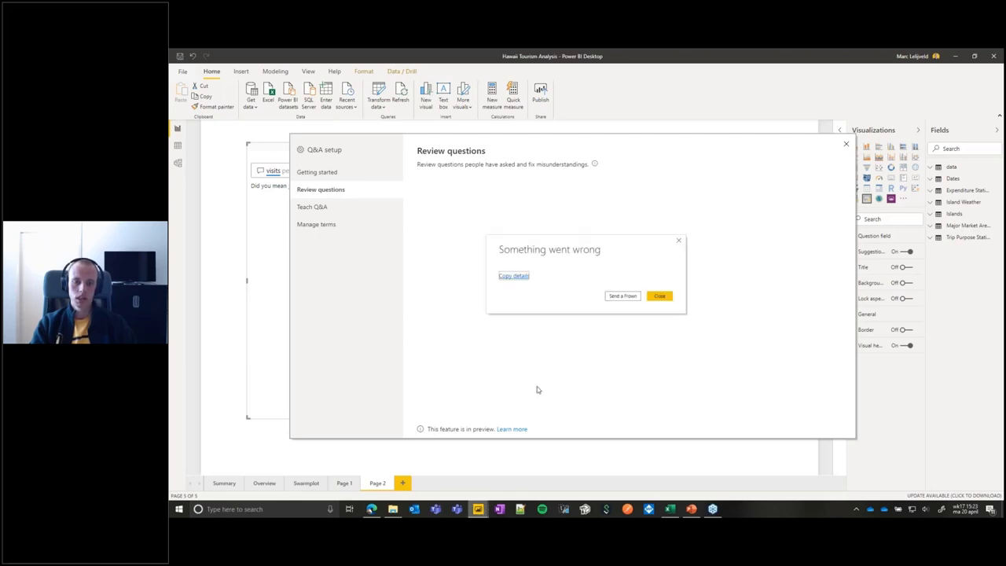
key(Escape)
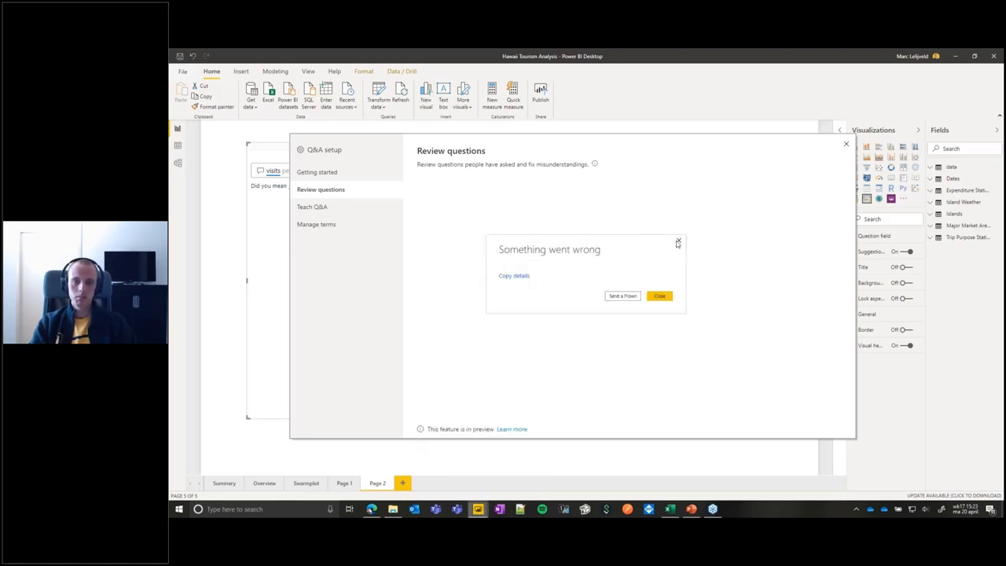
key(alt+Tab)
key(alt+Tab)
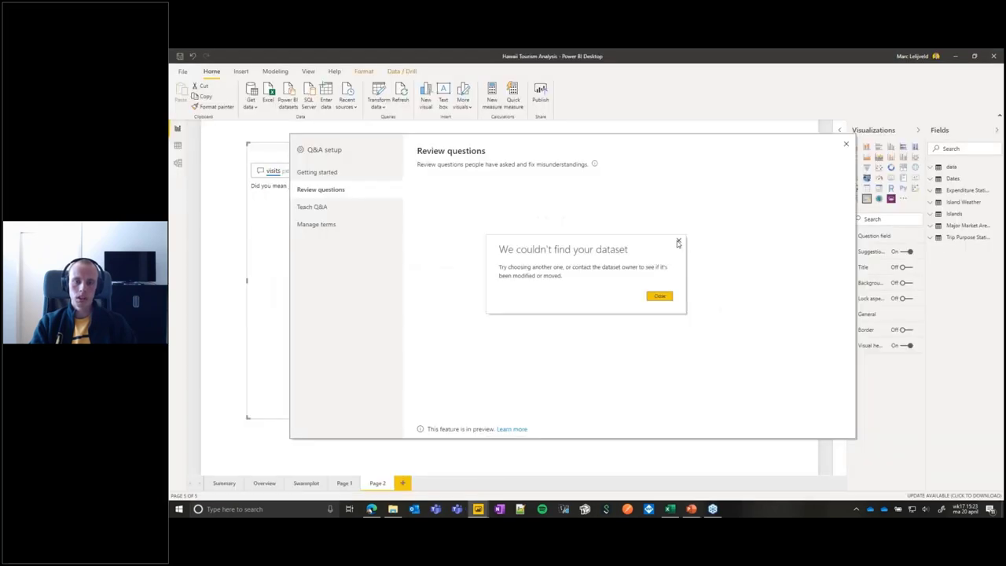
click(658, 294)
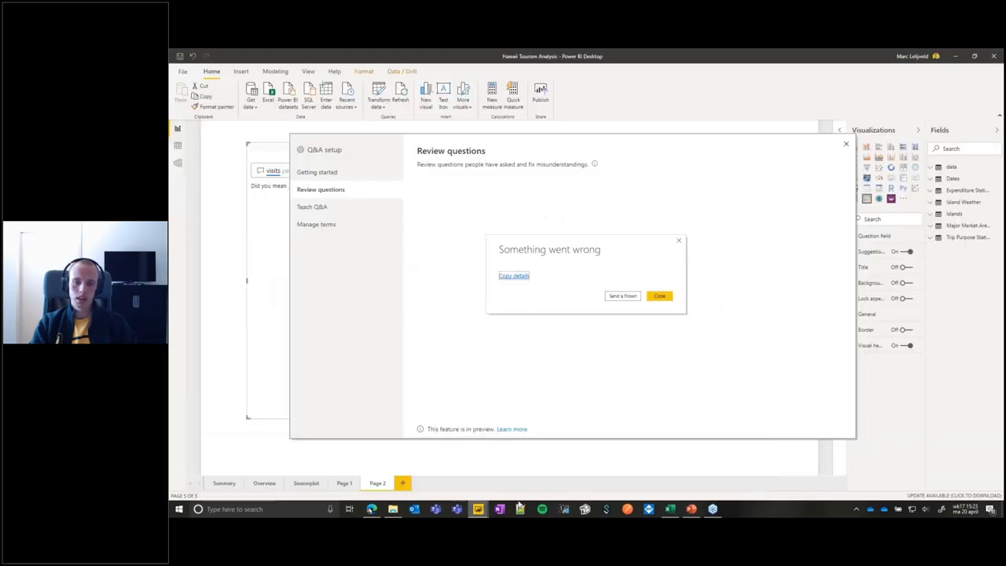
- Open the Windows Task Manager to deal with the blocked Power BI Desktop window
right_click(741, 512)
click(798, 467)
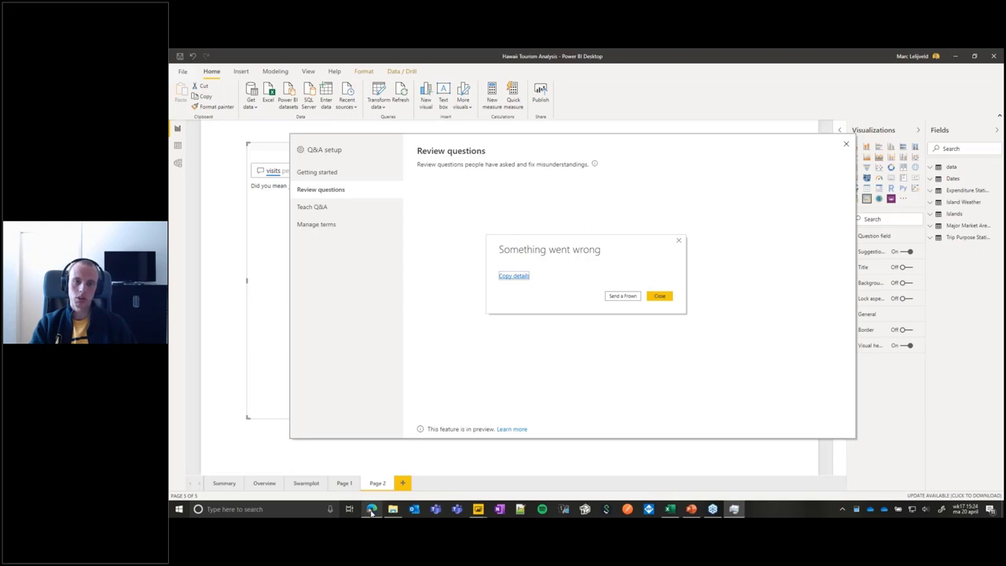
- Switch to the Power BI service in Microsoft Edge and open the Hawaii Tourism Analysis report from My workspace
mouse_move(371, 513)
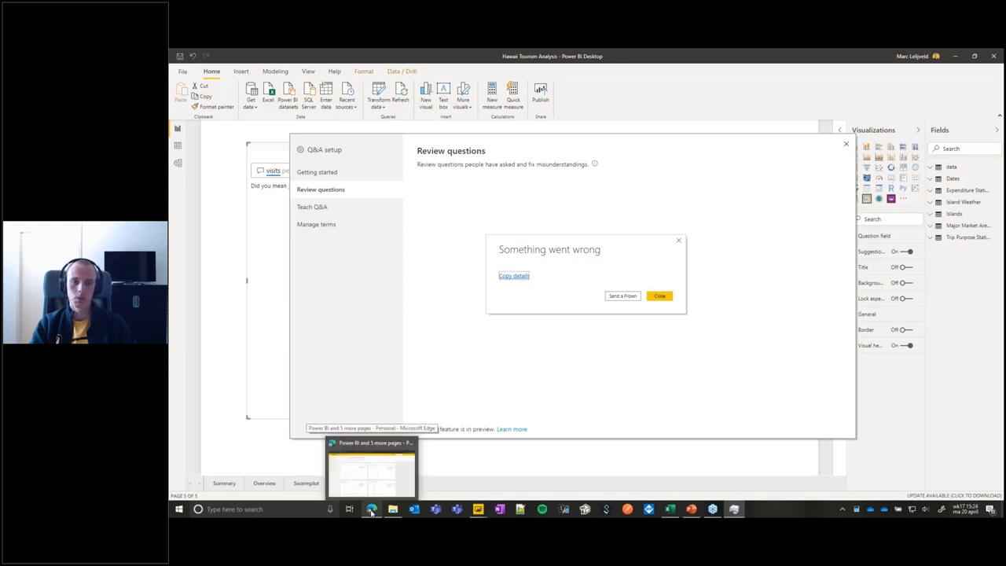
click(372, 511)
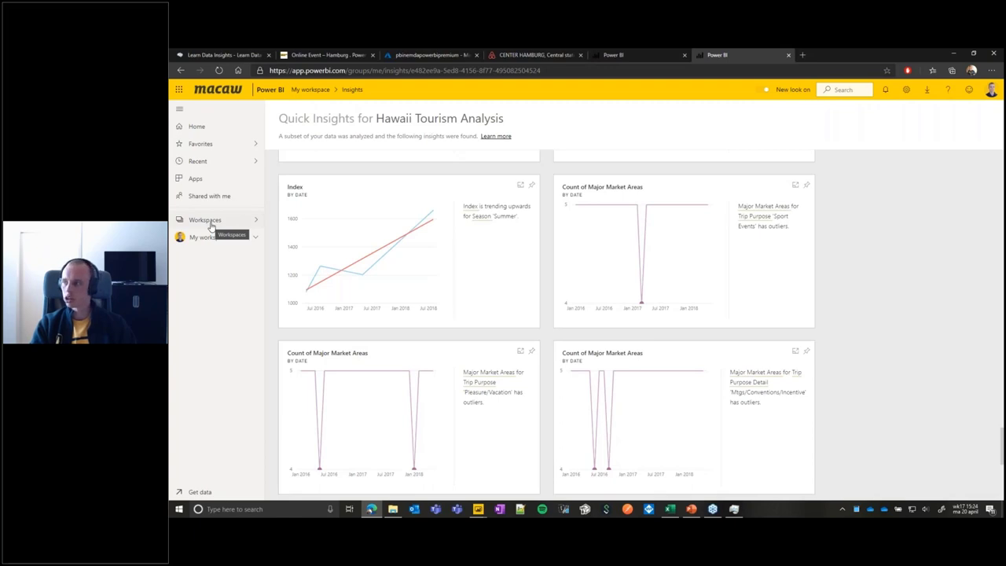
click(244, 247)
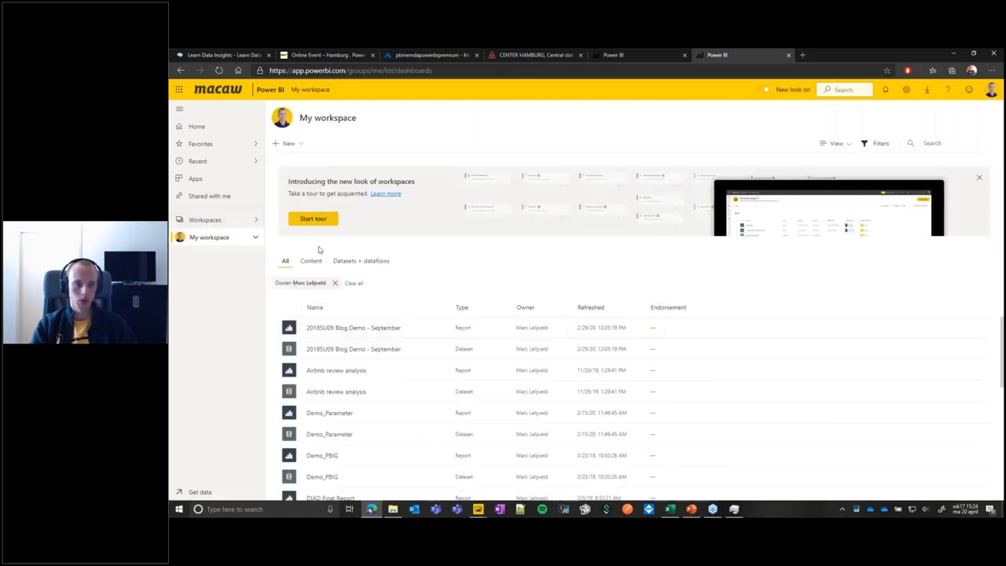
click(311, 261)
scroll(494, 346, down, 2)
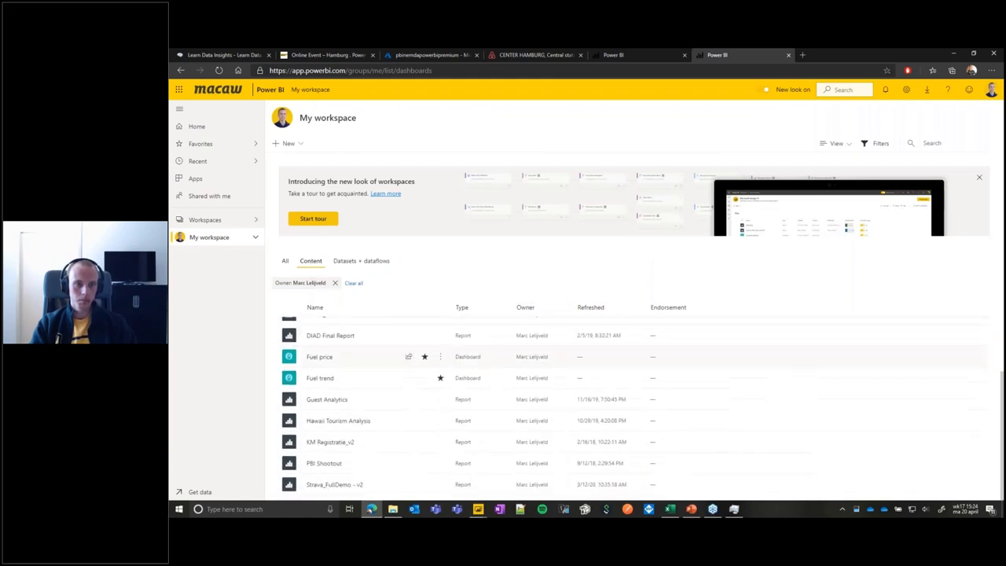
click(342, 426)
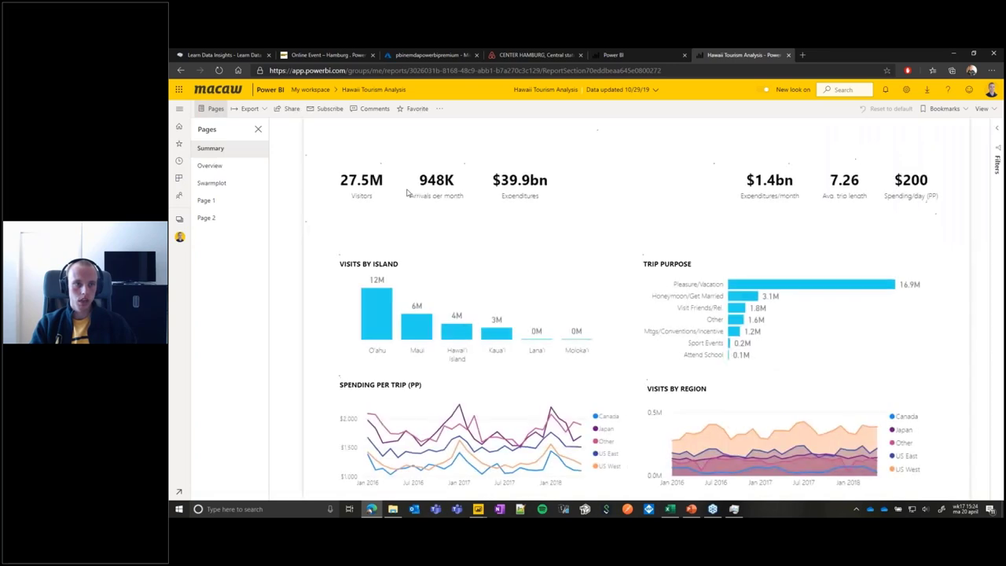
- Go to Page 2 of the online report and switch the report to edit mode
click(229, 202)
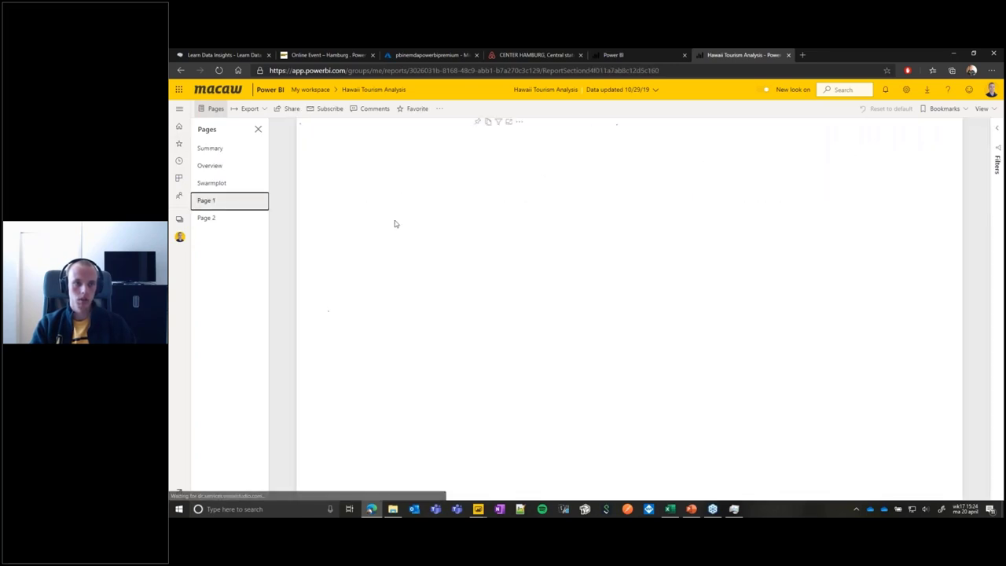
click(213, 217)
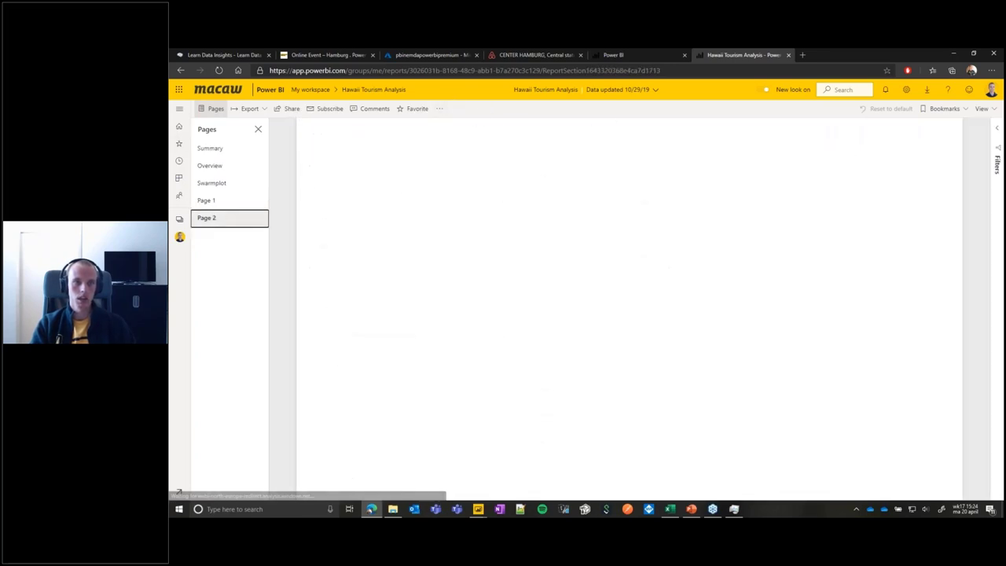
click(441, 113)
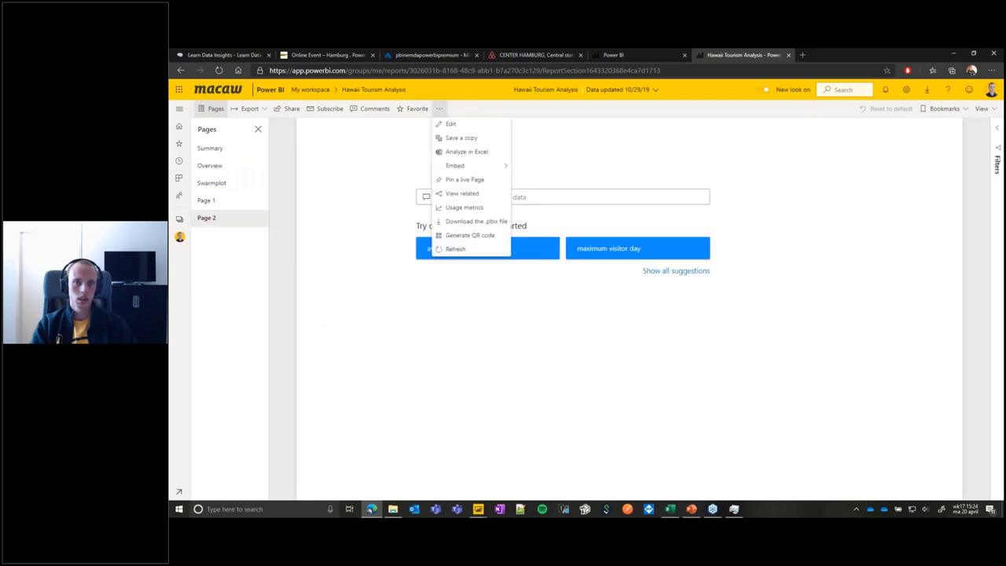
click(461, 127)
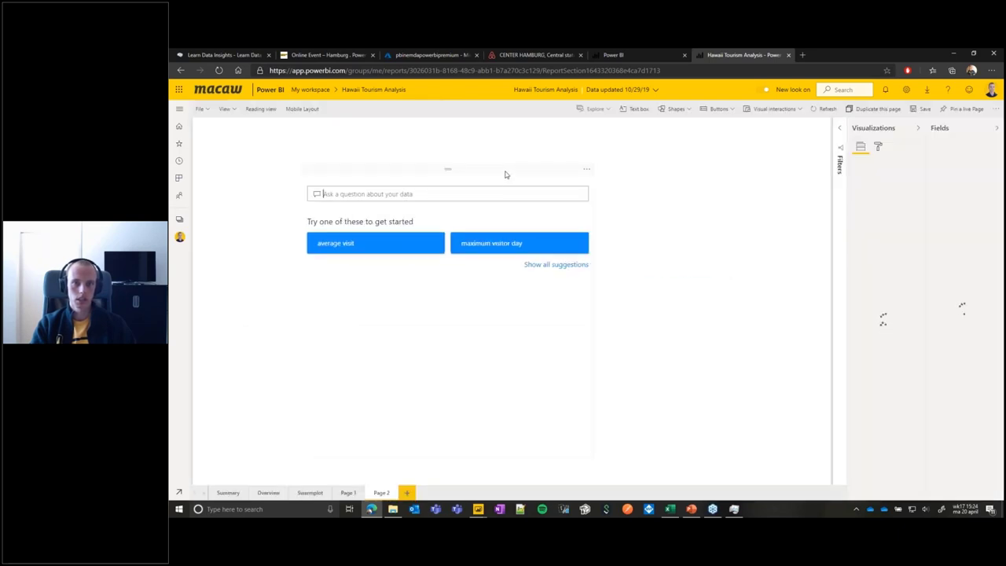
- Move the Q&A visual to the page's upper-left corner, shrink it, and deselect it
click(500, 173)
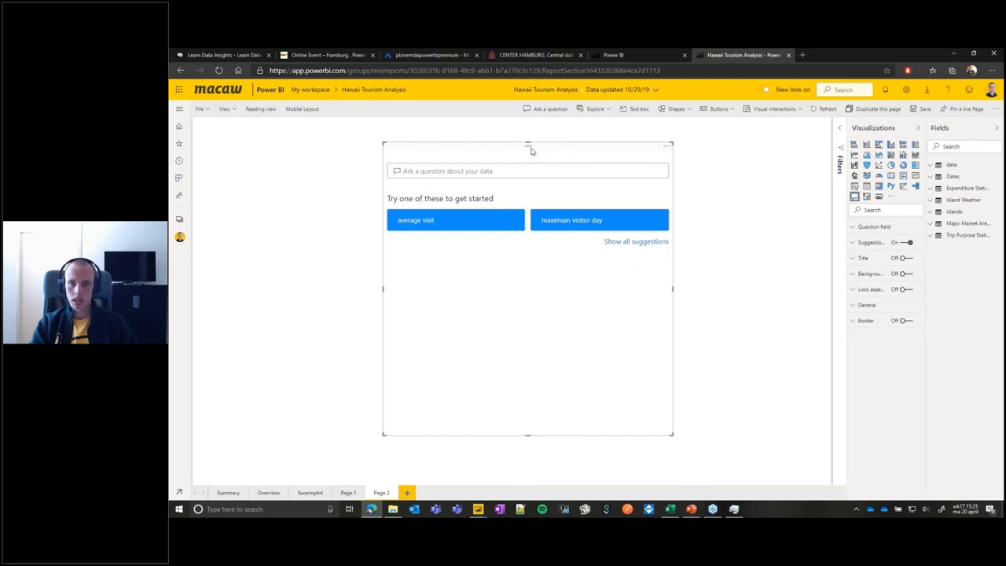
drag(530, 144, 356, 142)
drag(497, 438, 427, 366)
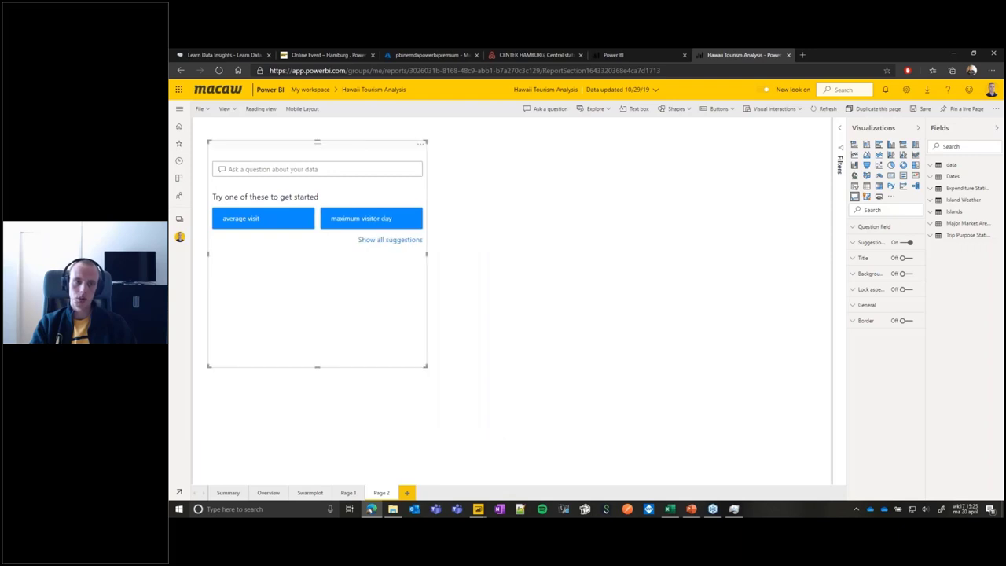
click(559, 366)
- In File Explorer, open Hawaii Tourism Analysis.pbix from the MSFT Demos subfolder of the 2020-04-20_PowerBIDaysHamburg presentation folder
click(478, 509)
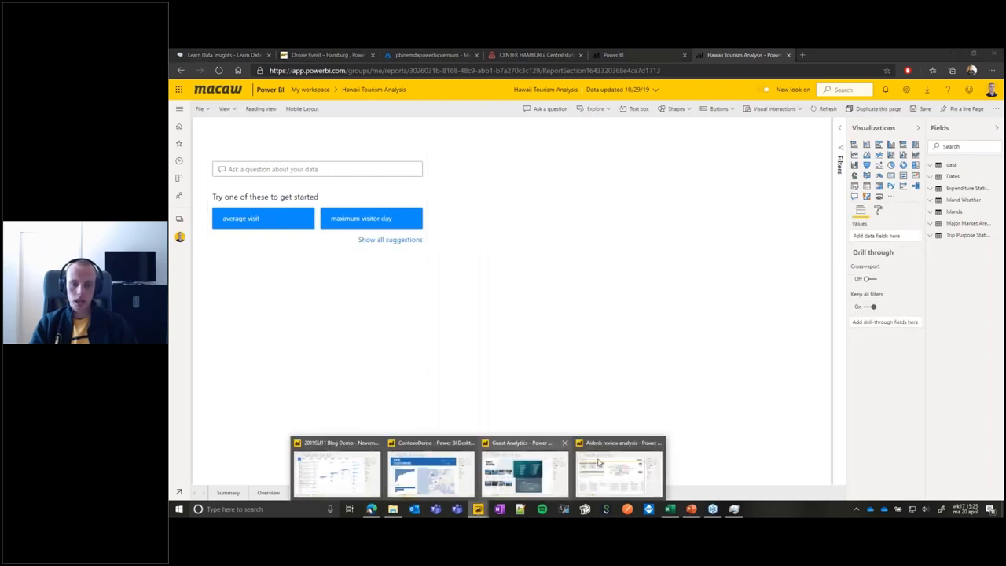
click(393, 510)
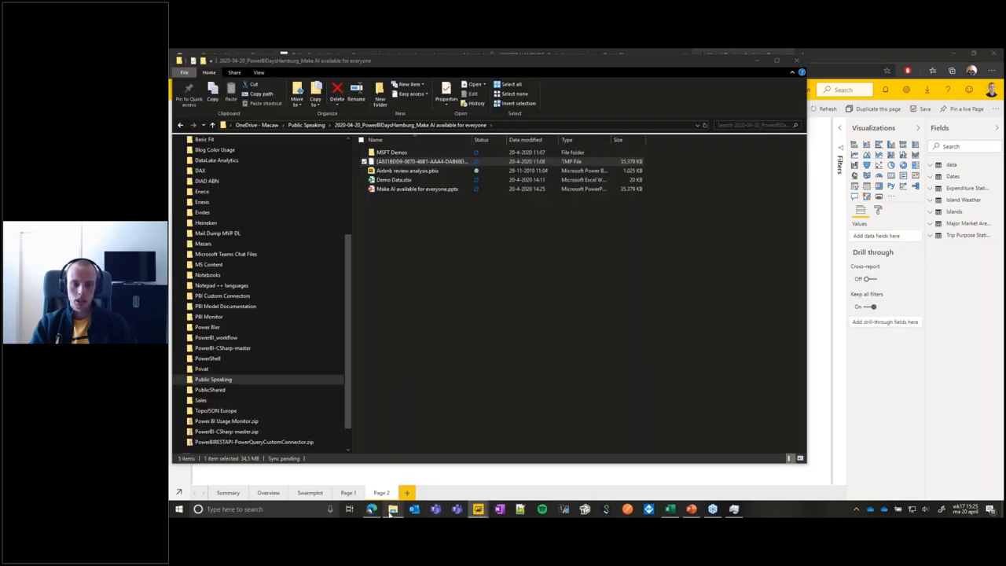
click(309, 126)
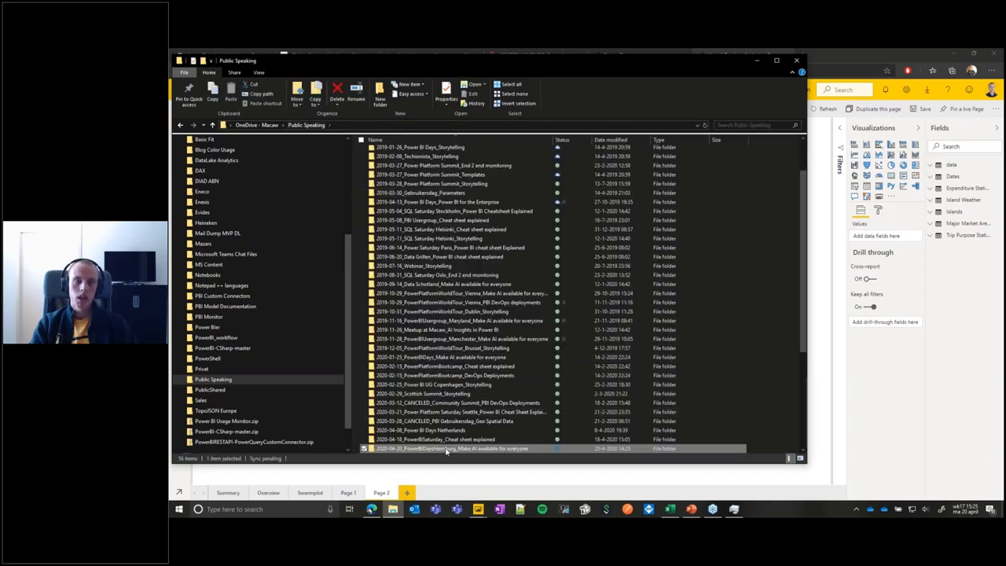
double_click(446, 450)
double_click(403, 153)
click(405, 180)
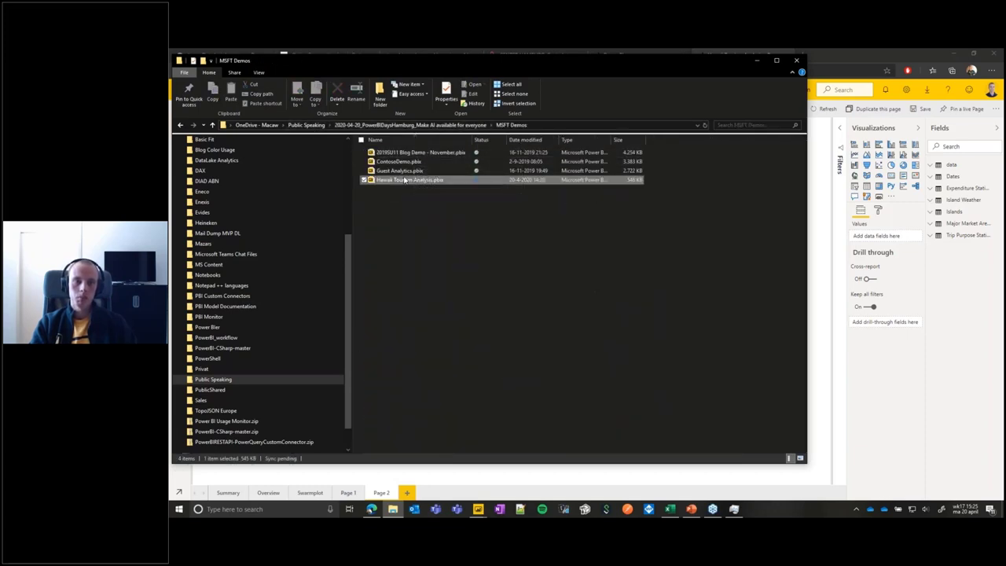
- Switch to the reopened Hawaii Tourism Analysis window in Power BI Desktop and choose to remove the auto-recovered files
click(817, 183)
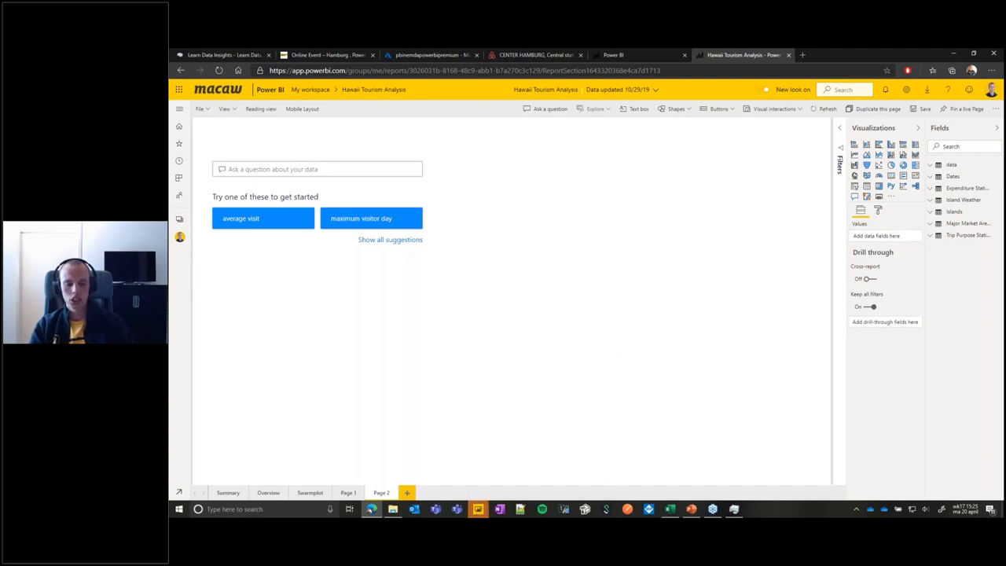
click(477, 508)
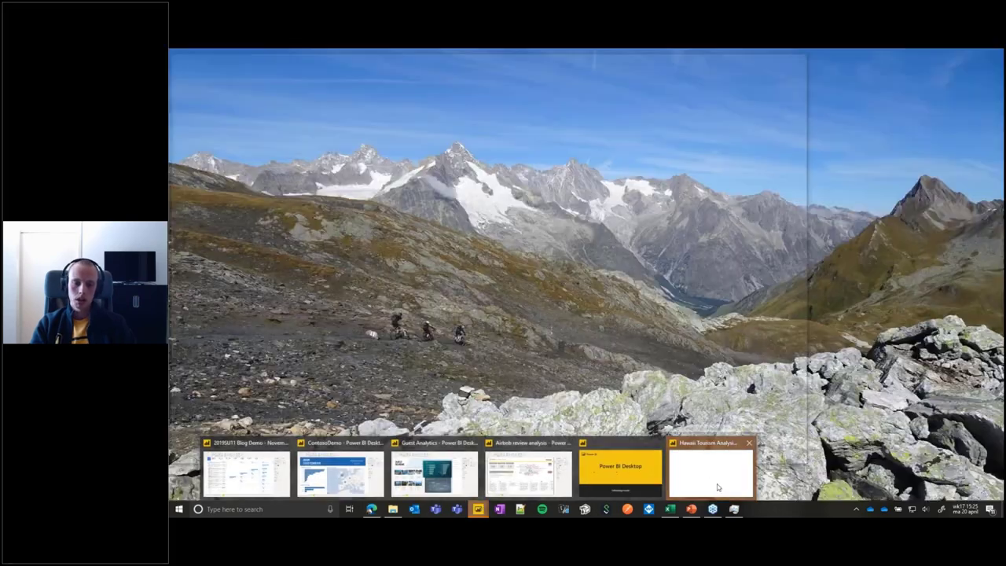
click(717, 488)
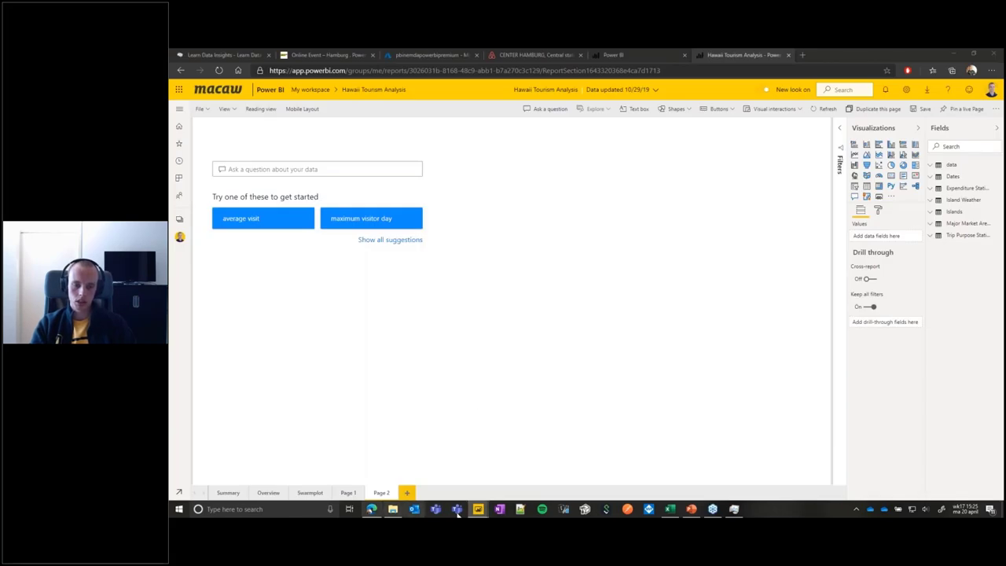
mouse_move(478, 508)
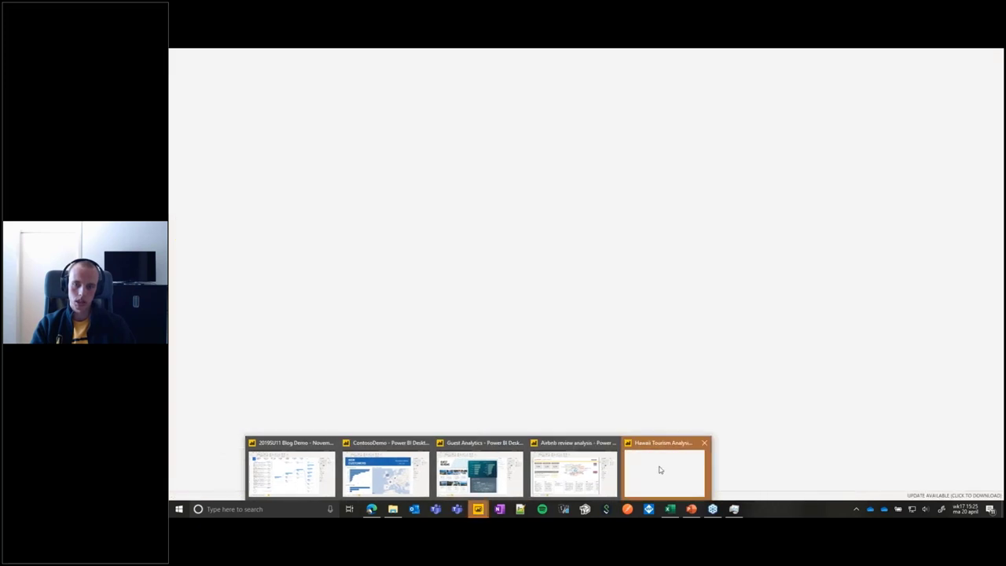
click(661, 469)
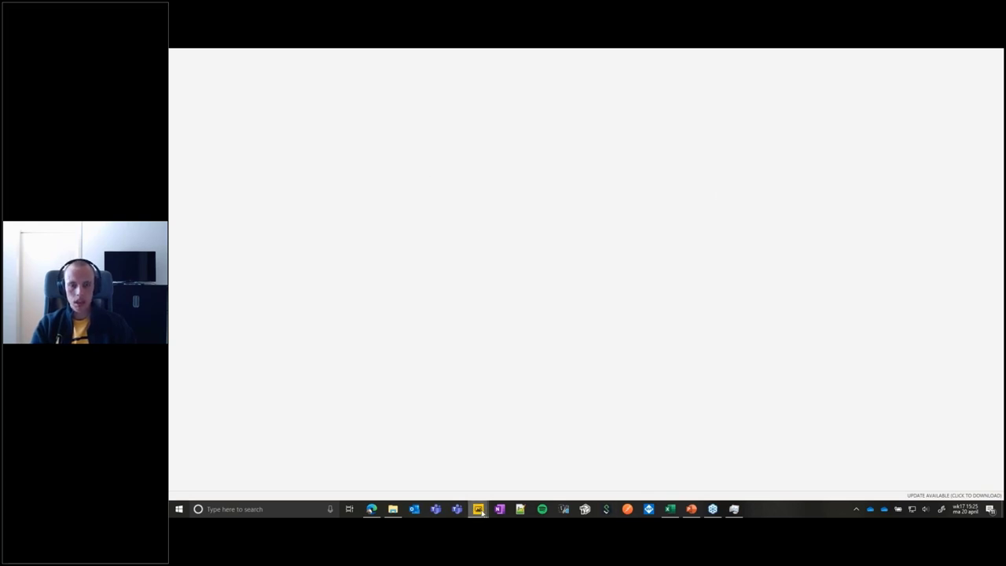
mouse_move(479, 511)
click(692, 471)
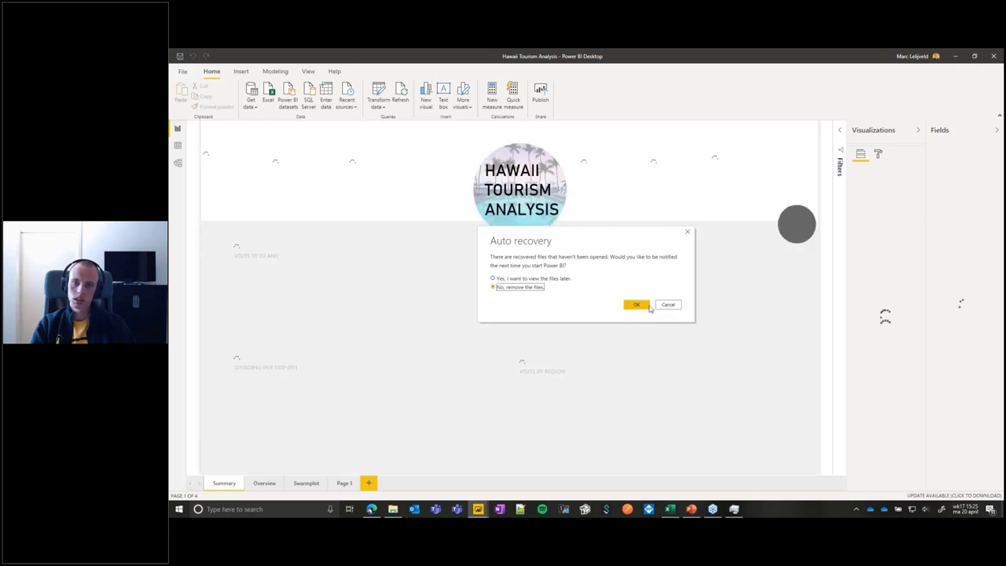
click(637, 305)
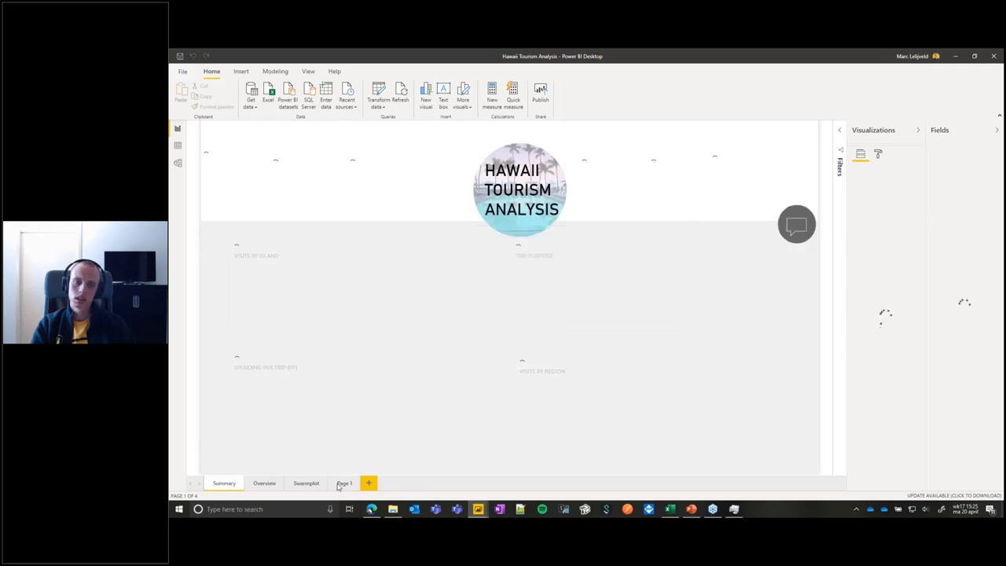
- Add a Q&A visual in the empty lower-right area of Page 1 and open the Teach Q&A section of its setup
click(341, 483)
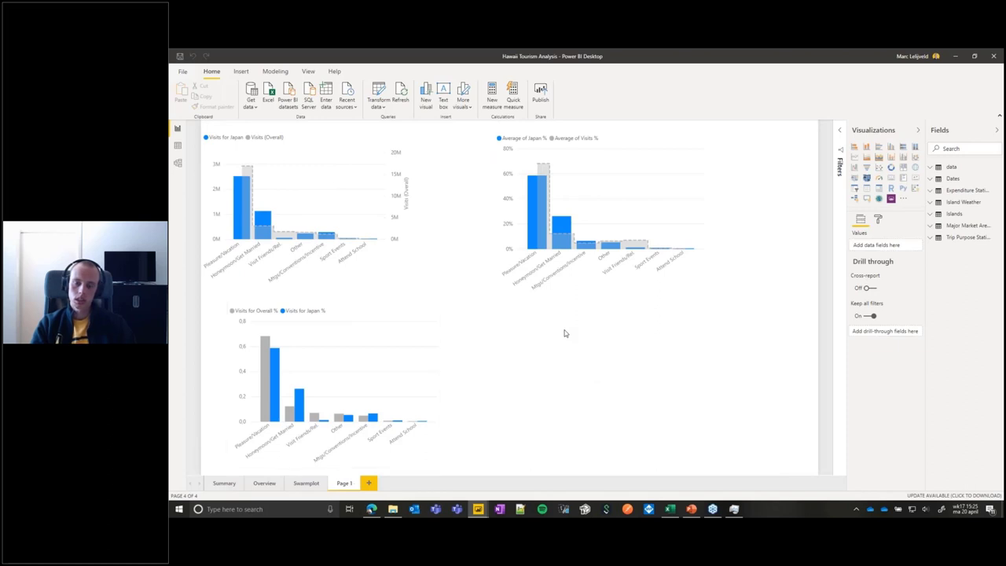
click(554, 330)
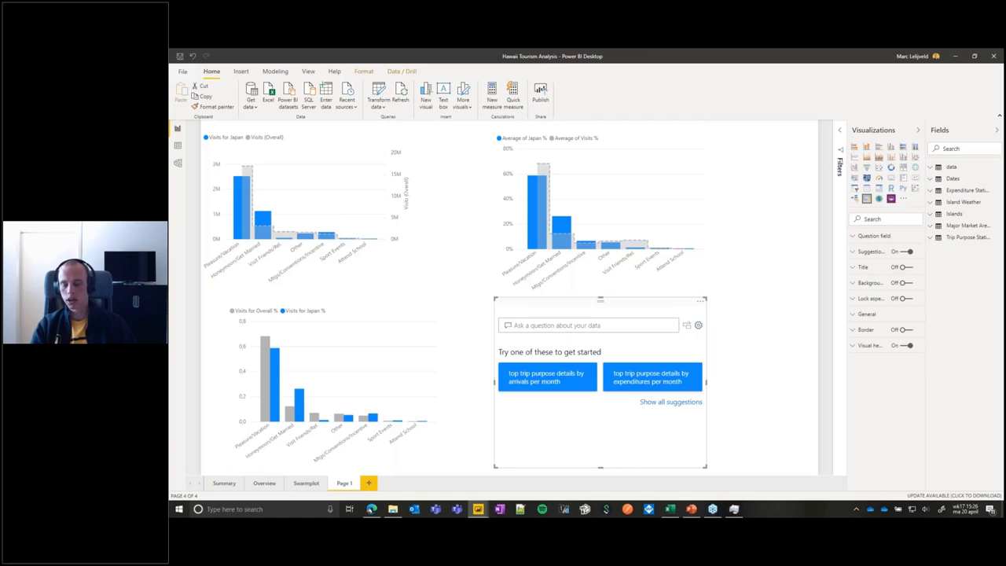
click(698, 326)
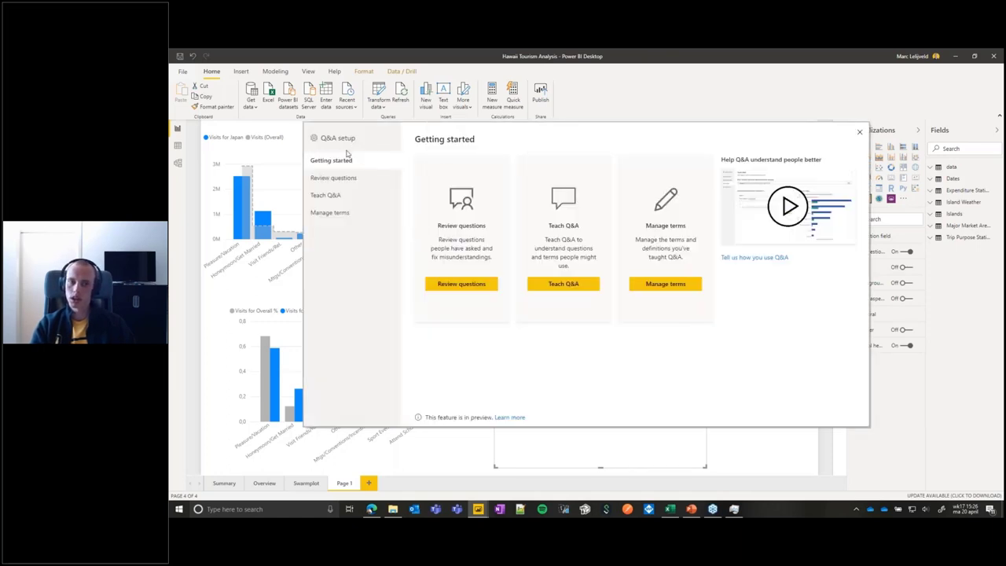
click(373, 200)
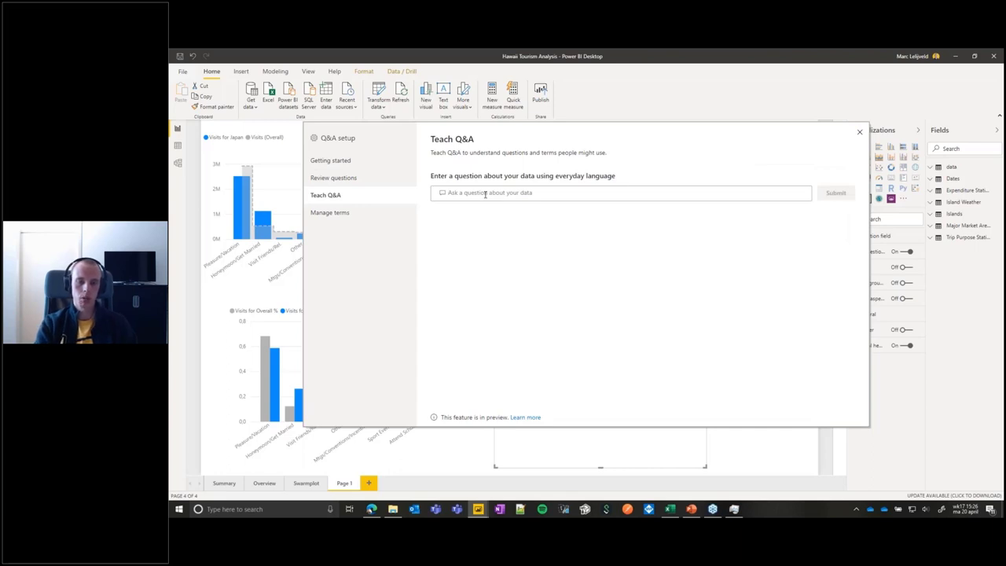
- Submit the question "visits per country" in Teach Q&A
click(485, 194)
text(island )
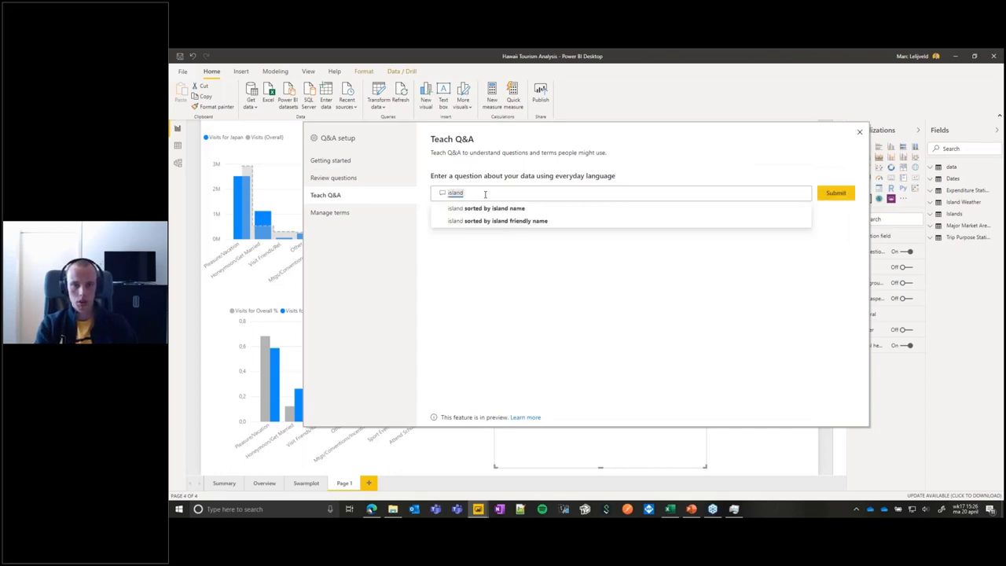
text(visits per country)
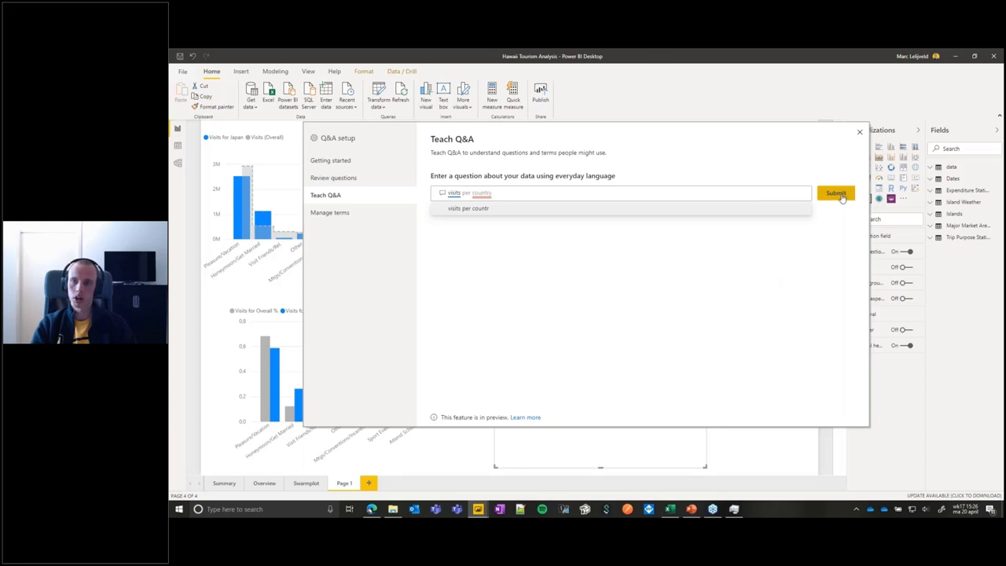
click(843, 199)
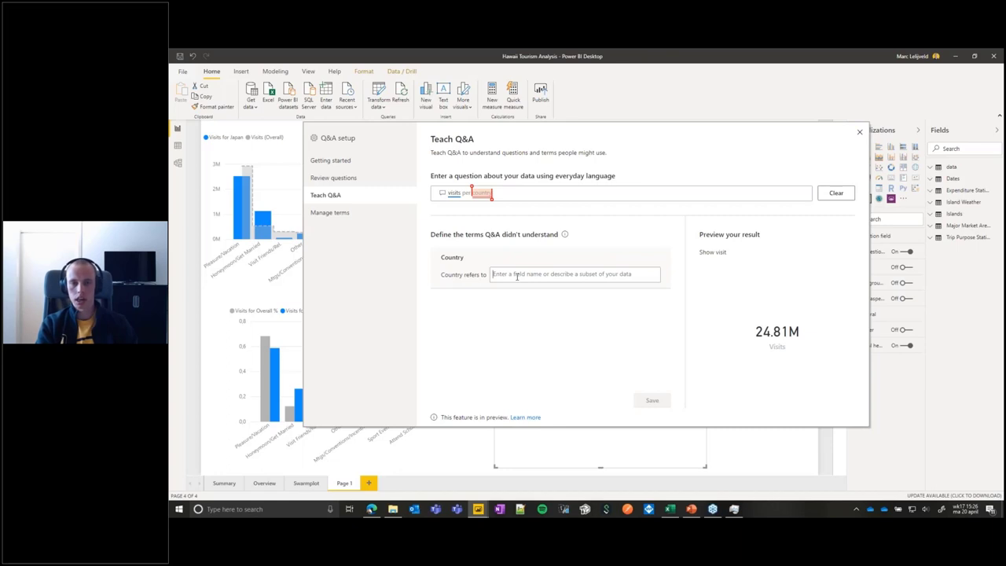
- Define the unrecognized term Country as referring to island name and save the definition
click(517, 276)
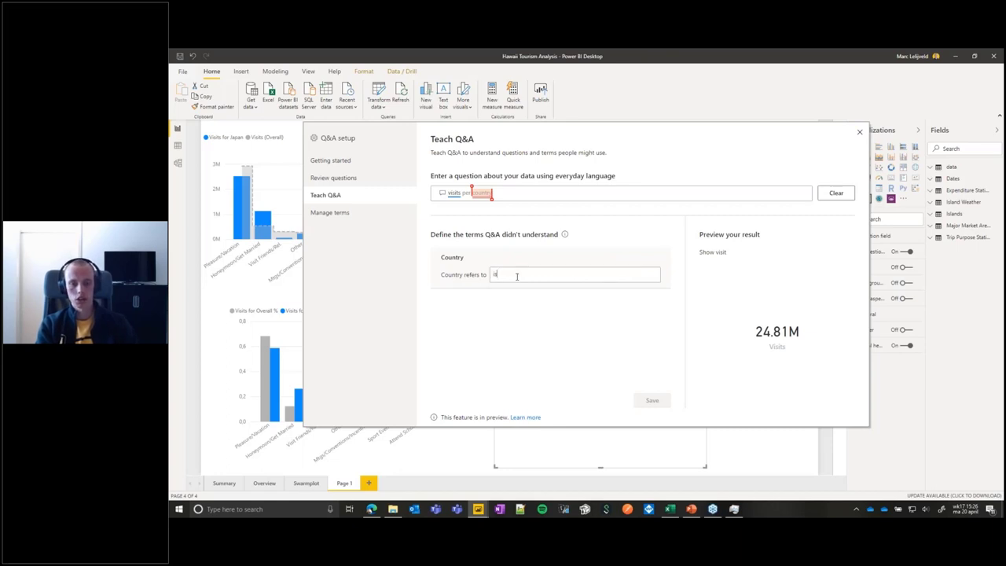
text(island)
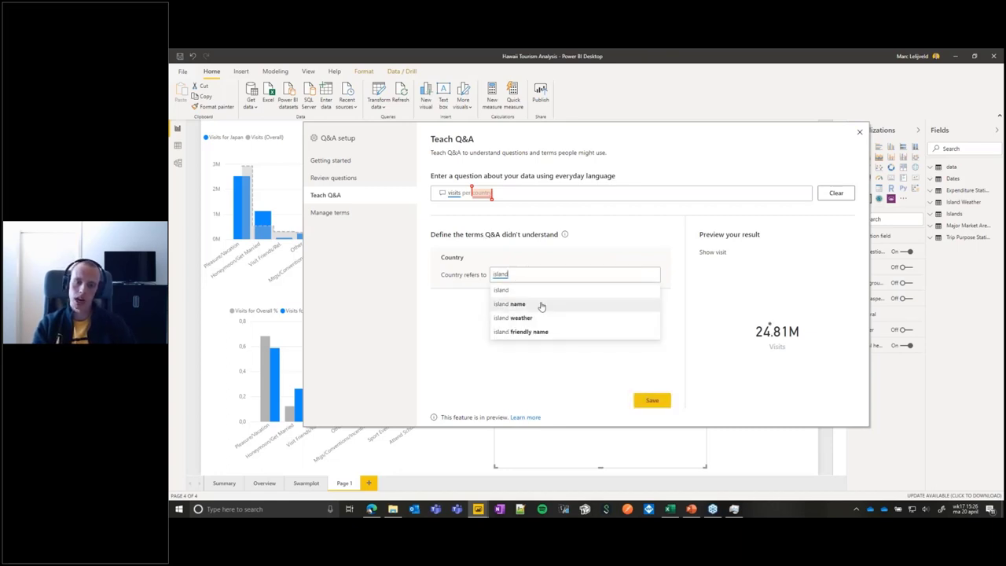
click(542, 305)
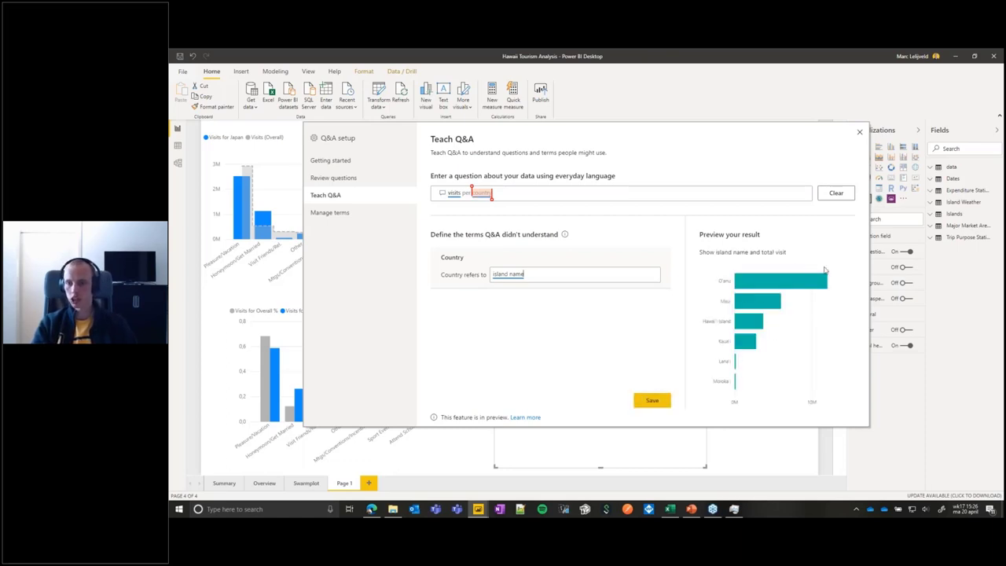
click(659, 401)
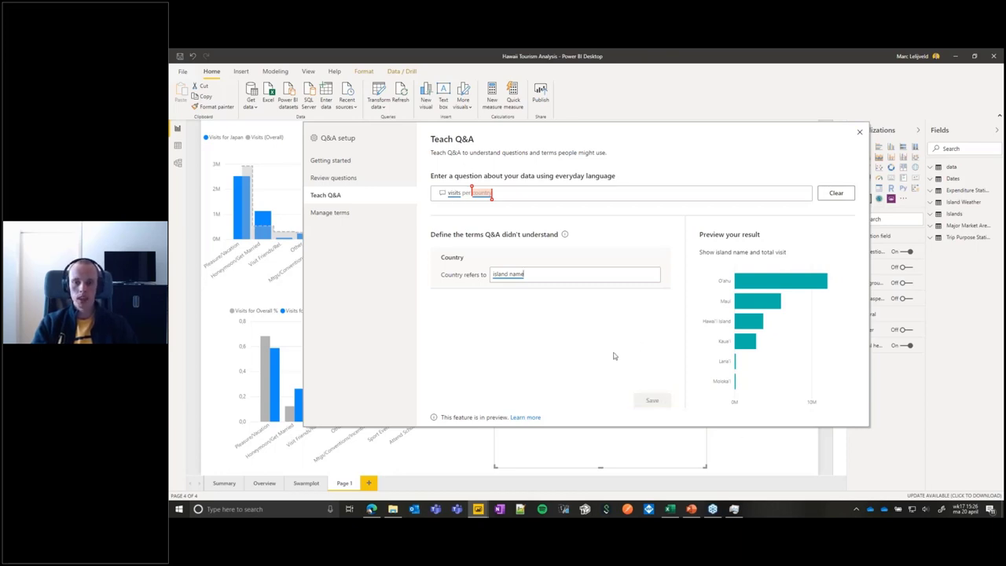
- Review the taught country term and its definition under Manage terms, and close the Q&A setup
click(354, 214)
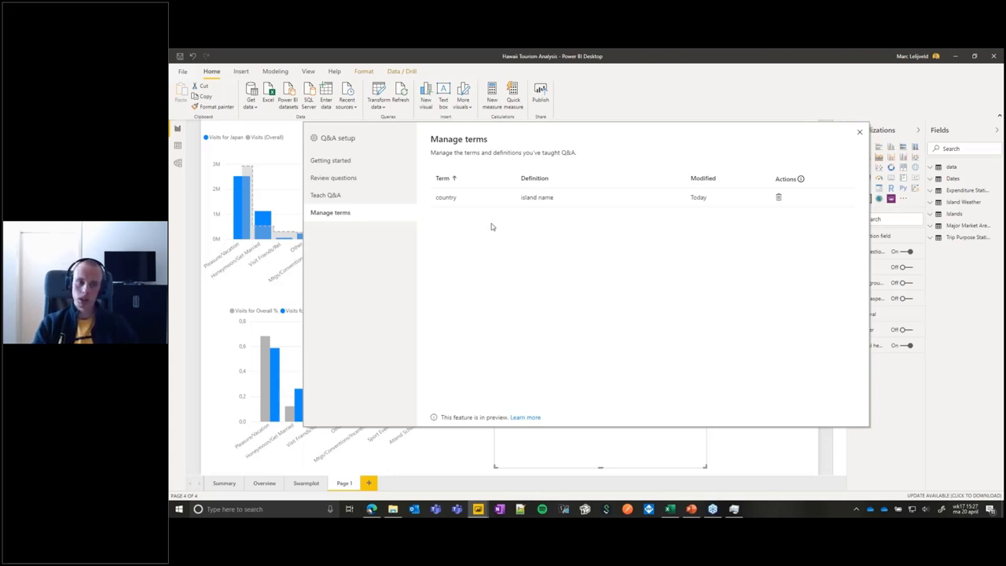
double_click(442, 196)
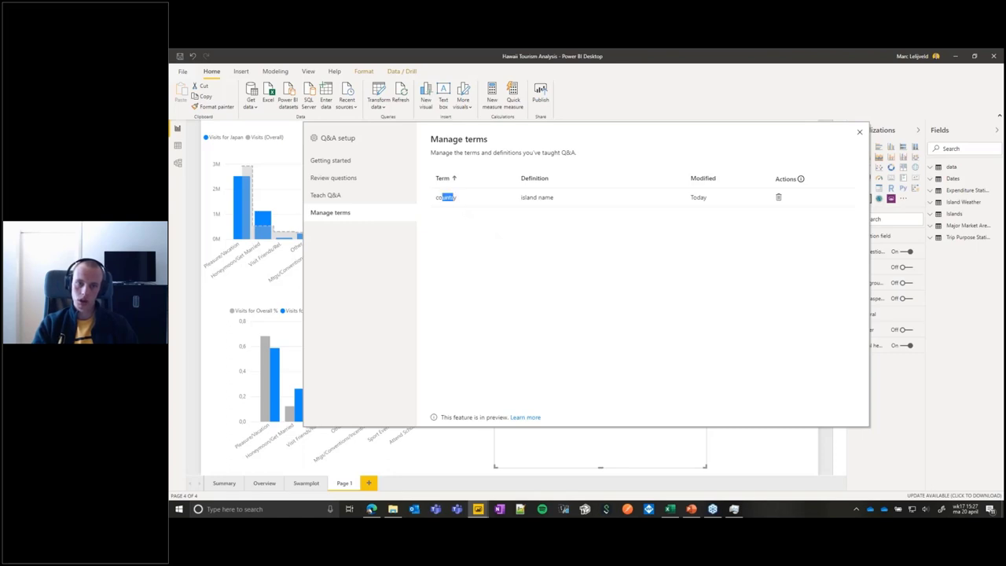
click(540, 206)
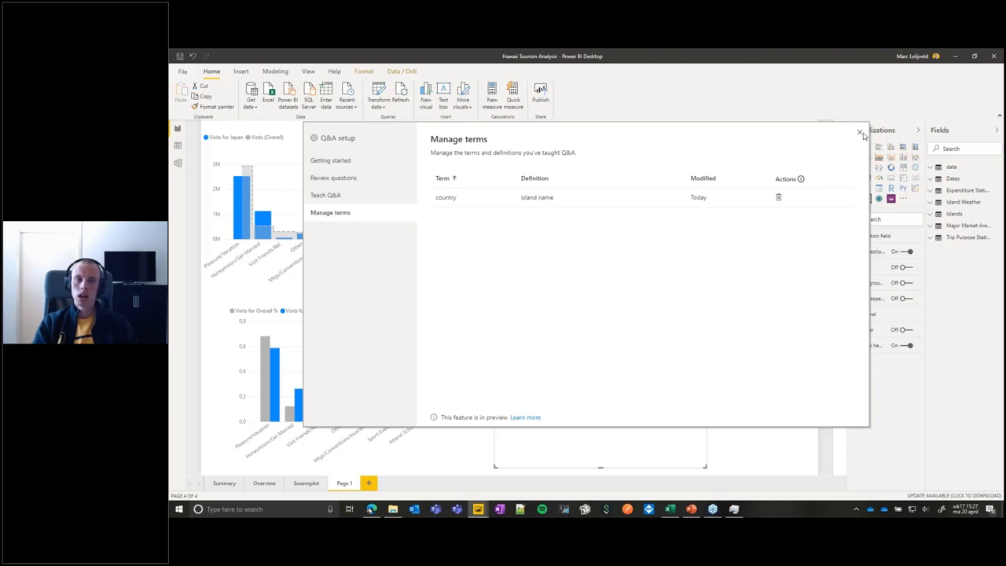
click(860, 132)
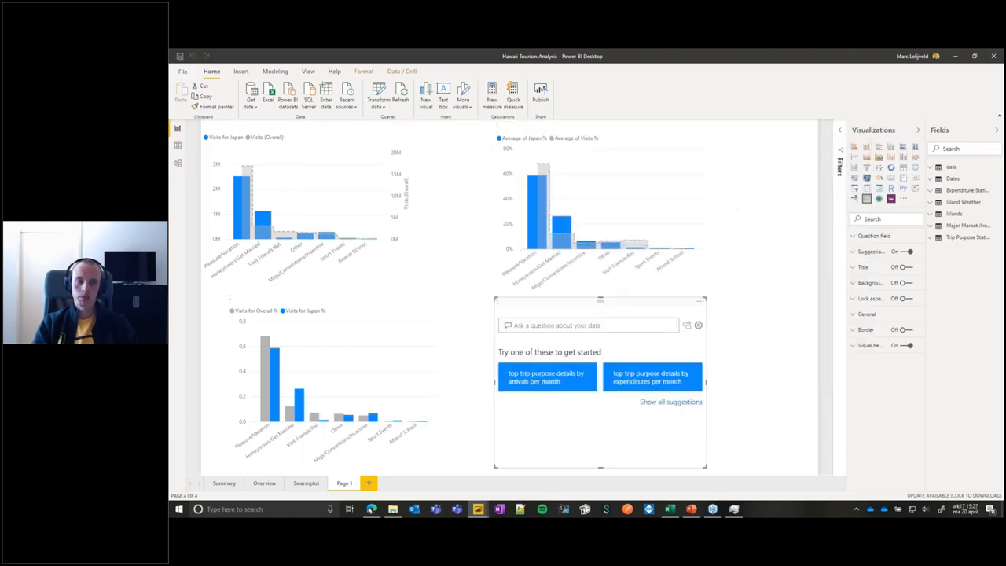
- Check the synonyms of the Islands table's Island Name column in the model view, and return to the report with nothing selected
click(178, 163)
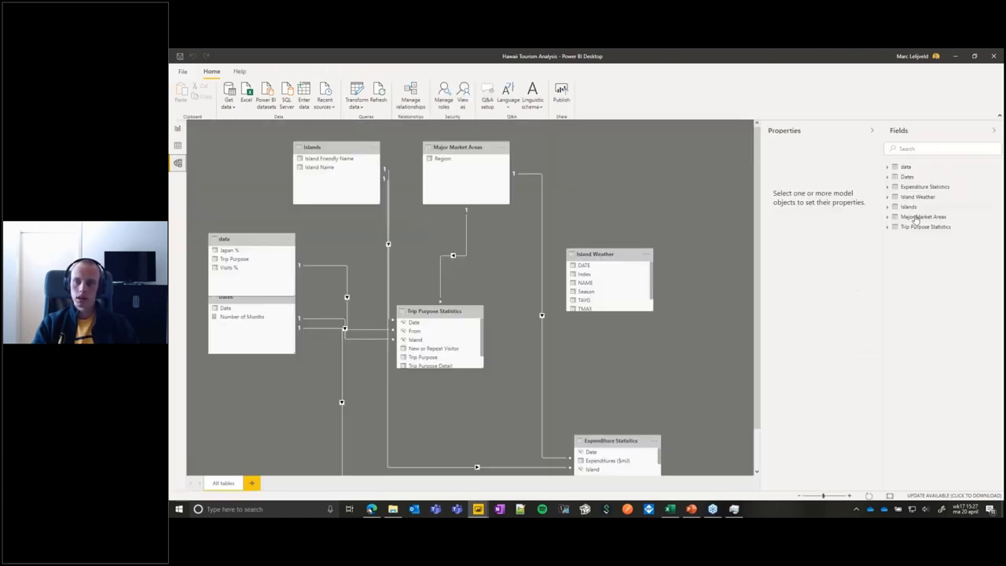
click(910, 207)
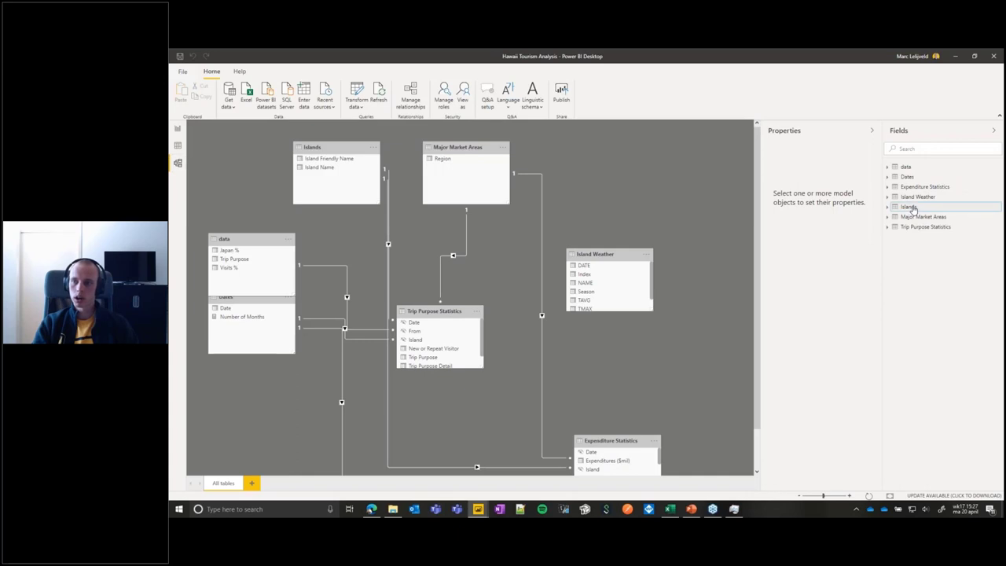
click(888, 207)
click(924, 227)
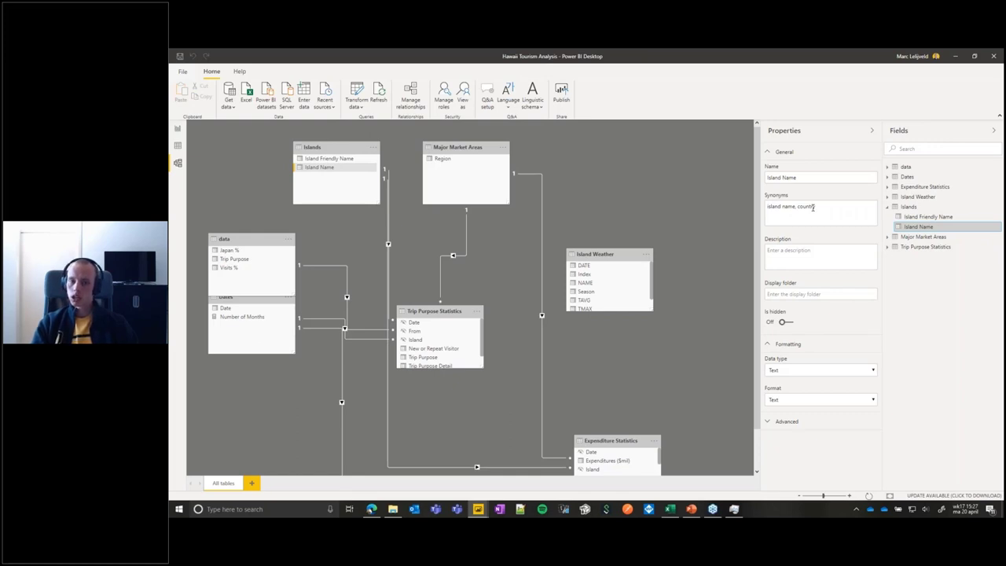
text(y)
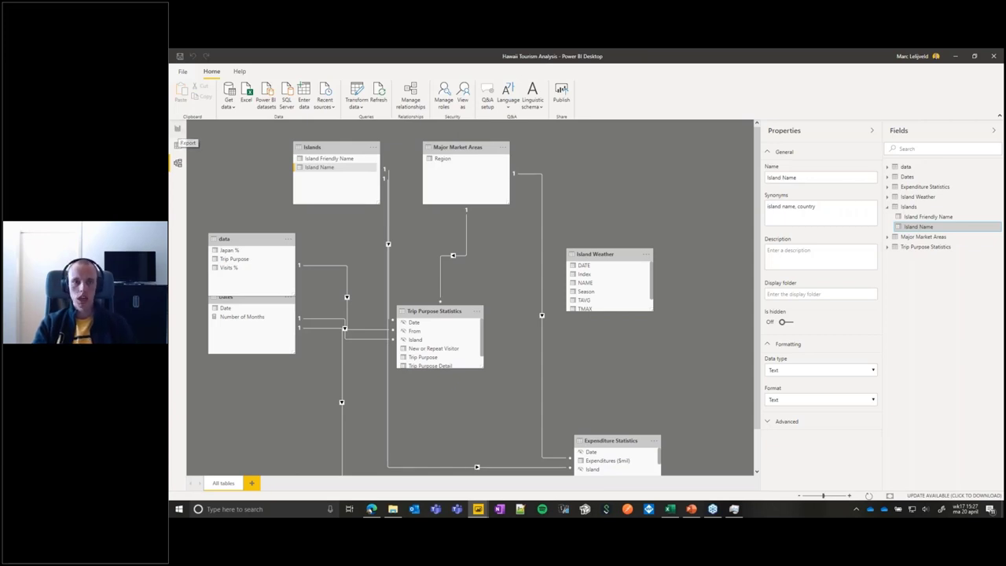
click(178, 129)
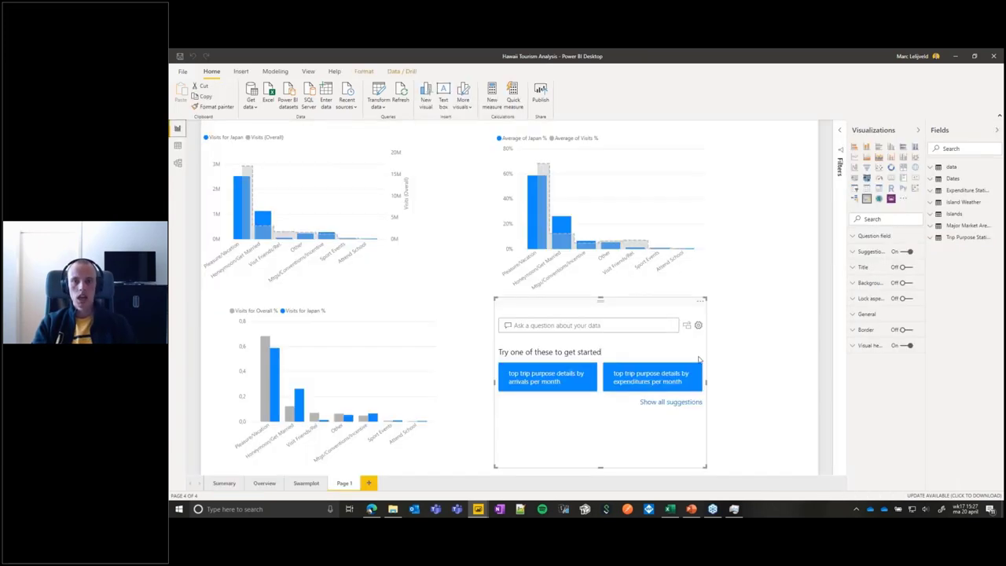
click(772, 351)
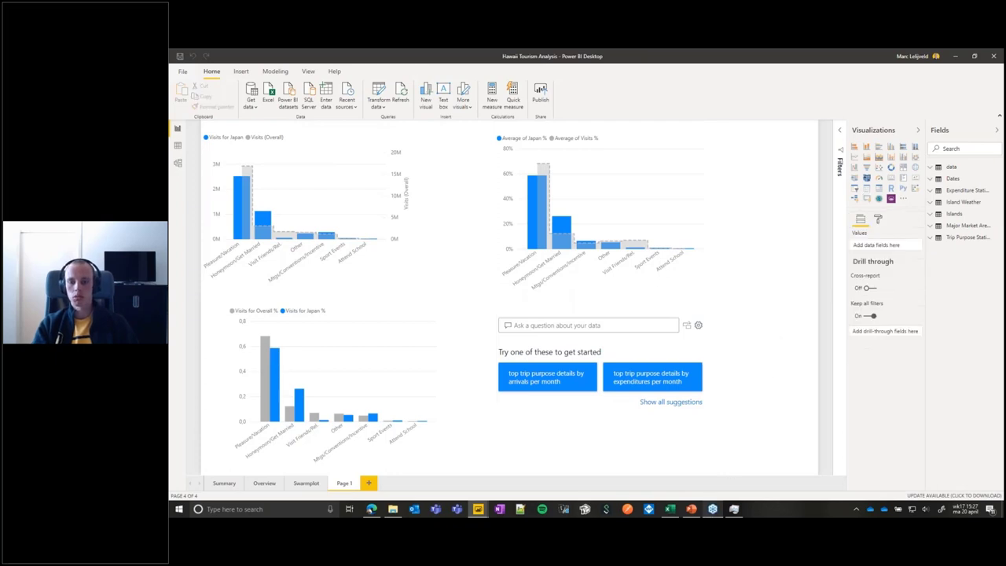
- Switch to the Make AI available for everyone presentation in PowerPoint and show the Explain Increase / decrease slide
click(691, 508)
scroll(220, 431, down, 2)
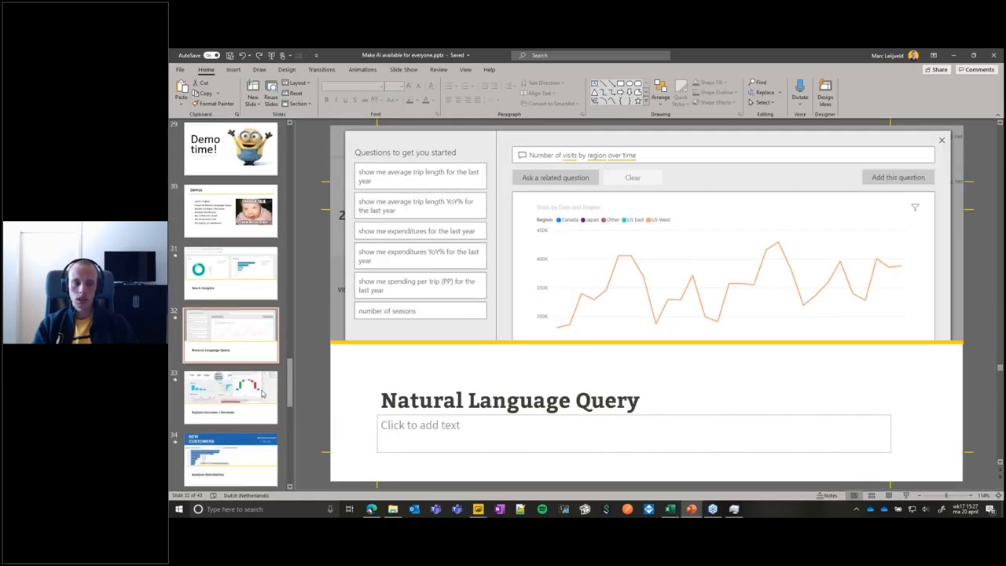
click(243, 399)
scroll(243, 399, down, 2)
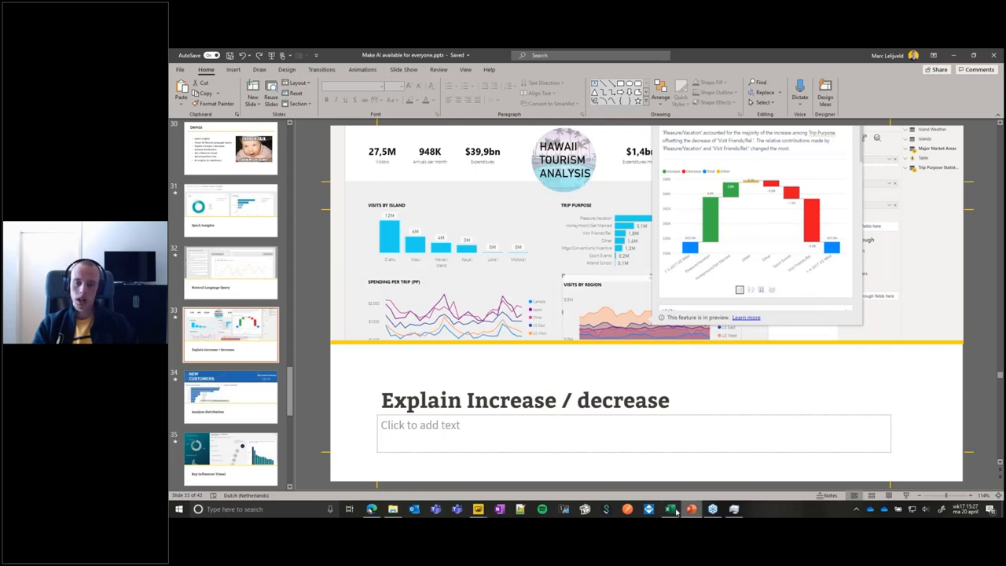
- Switch to Hawaii Tourism Analysis in Power BI Desktop and open the data point options of the Overview page's Spending per Trip chart
click(478, 508)
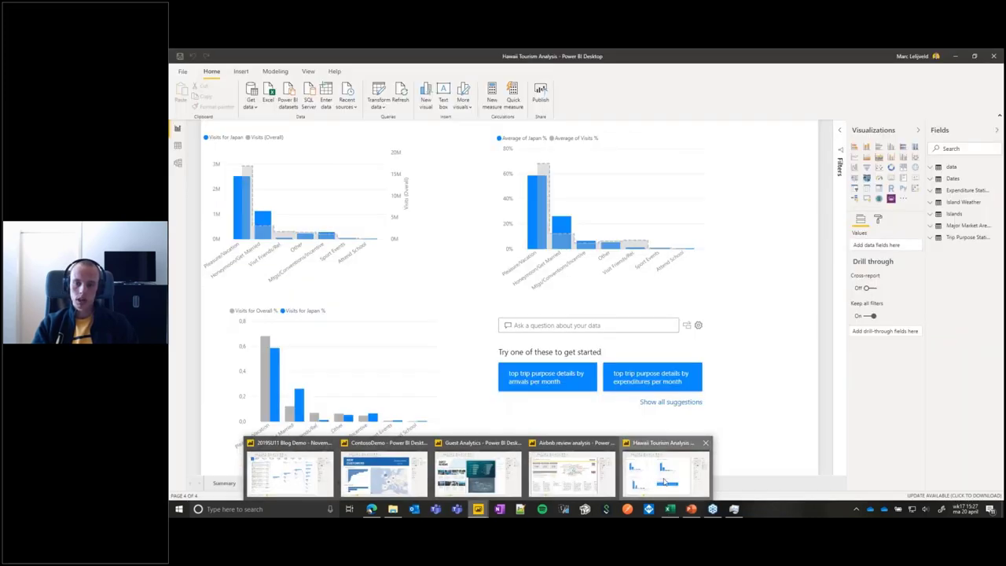
click(652, 478)
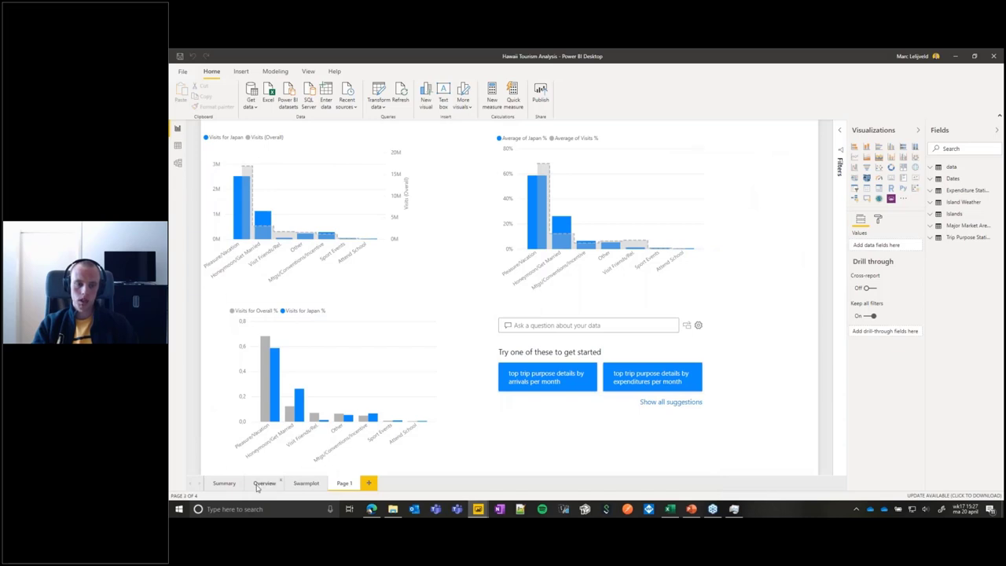
click(257, 486)
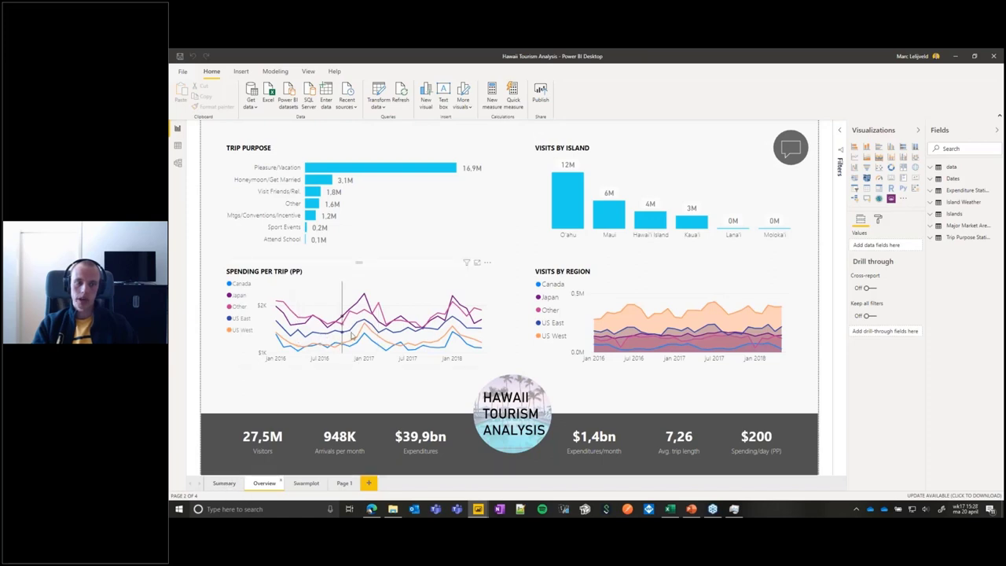
right_click(432, 323)
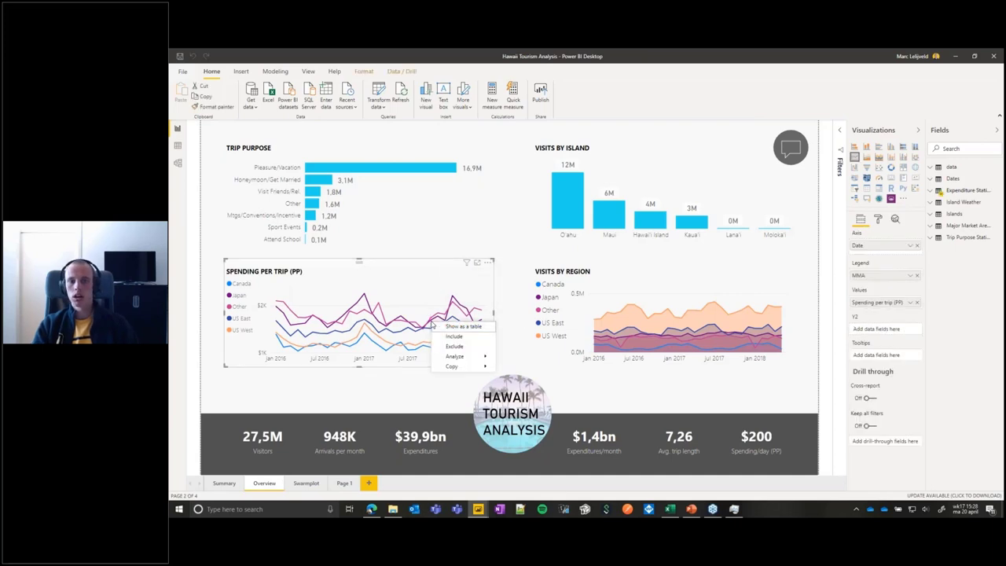
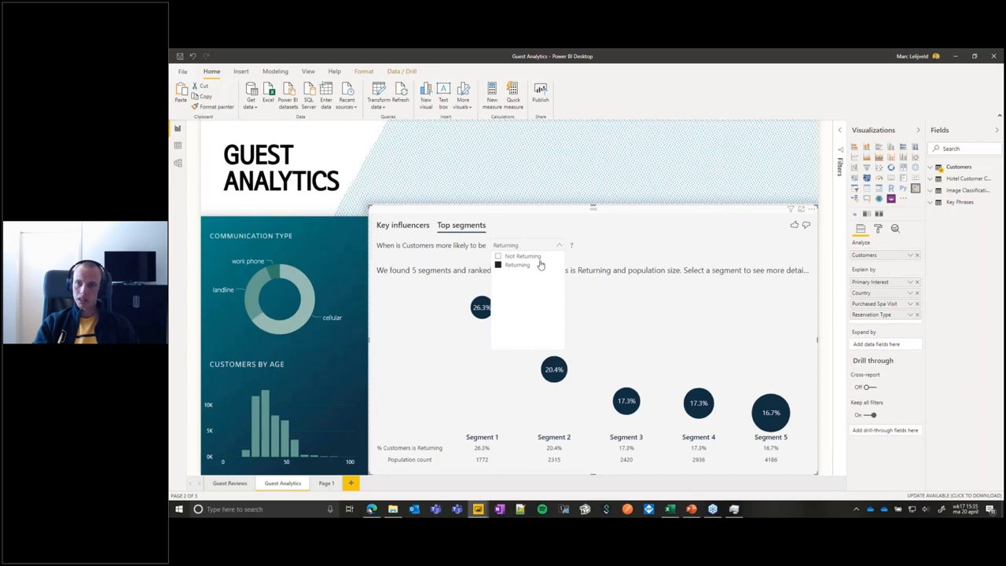
- Keep Returning as the analyzed customer value, show the Key influencers view, and shrink the visual slightly from its upper-left corner
click(705, 231)
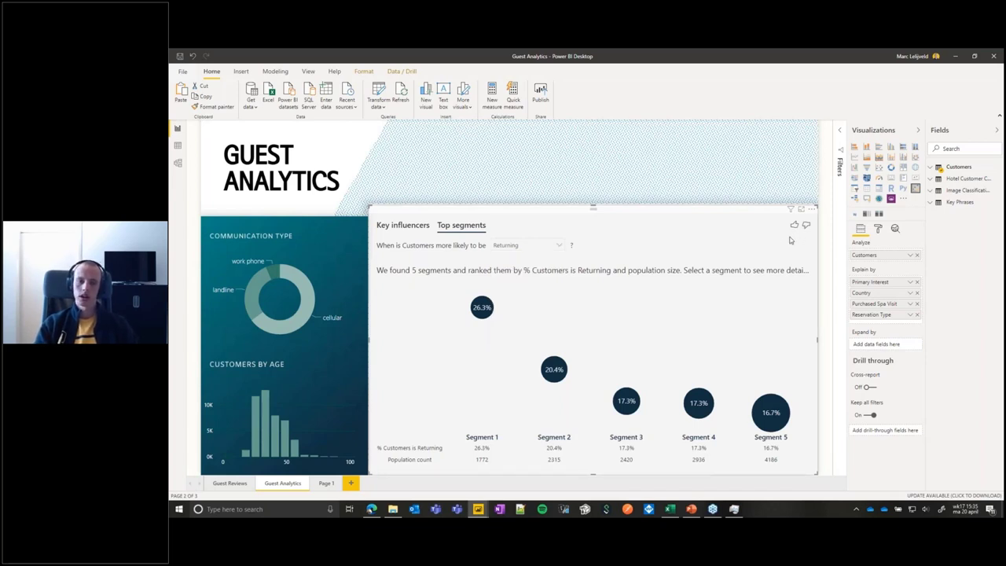
click(402, 225)
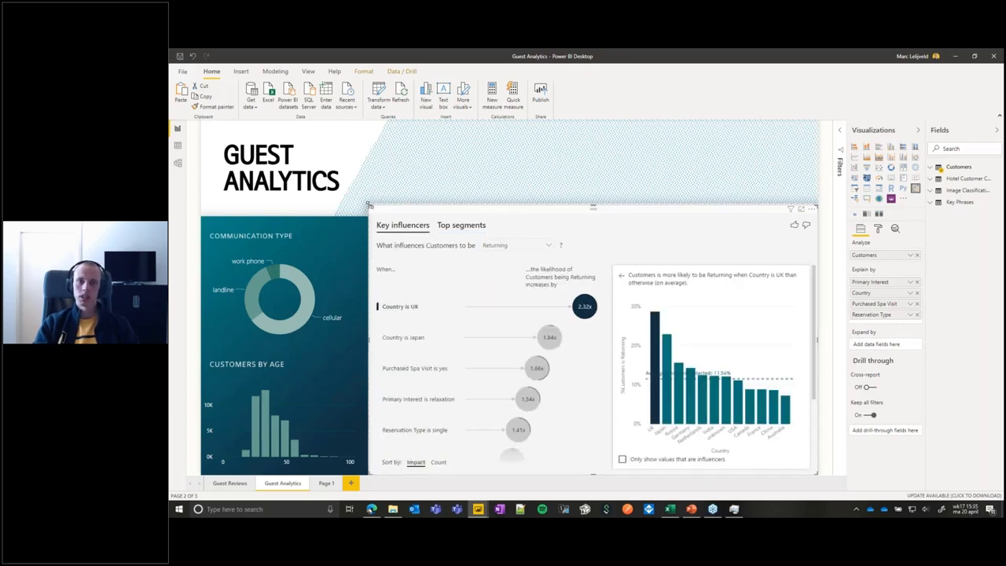
mouse_move(368, 205)
mouse_down()
mouse_move(685, 204)
mouse_move(633, 207)
mouse_move(634, 217)
mouse_move(315, 209)
mouse_move(373, 211)
mouse_up()
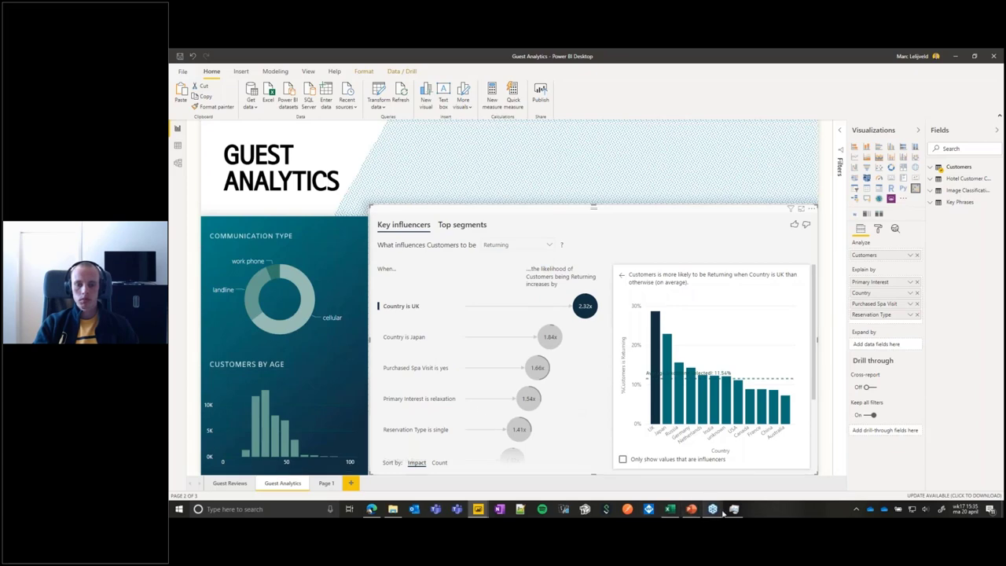
- Switch to PowerPoint to look at the slides following Key Influencer Visual, and minimize the presentation
click(691, 508)
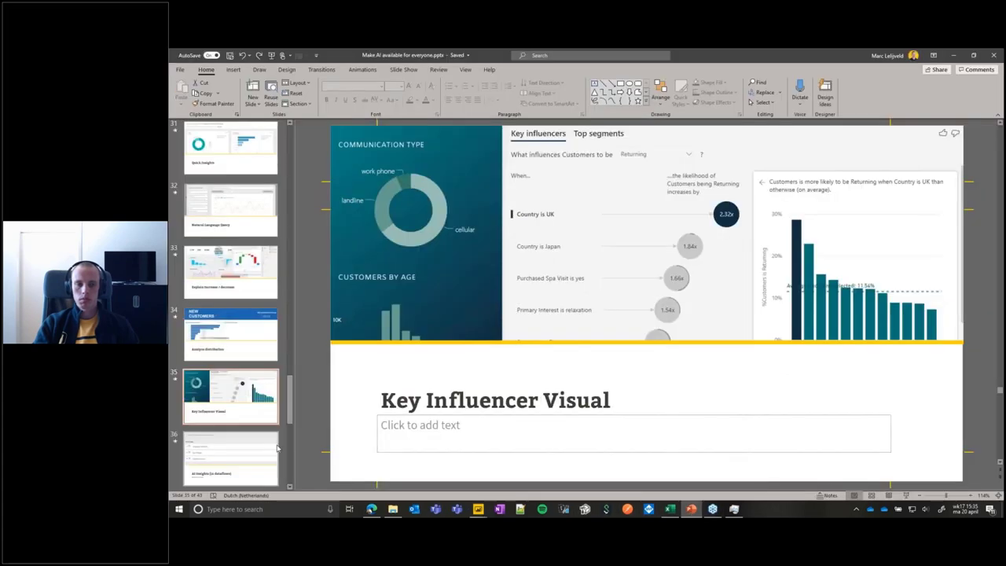
scroll(277, 449, down, 2)
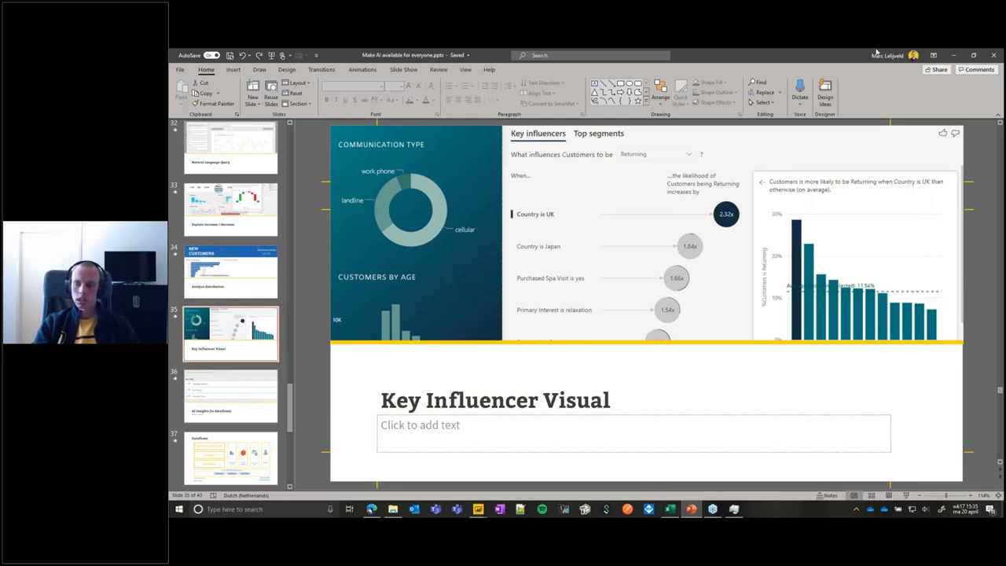
click(953, 55)
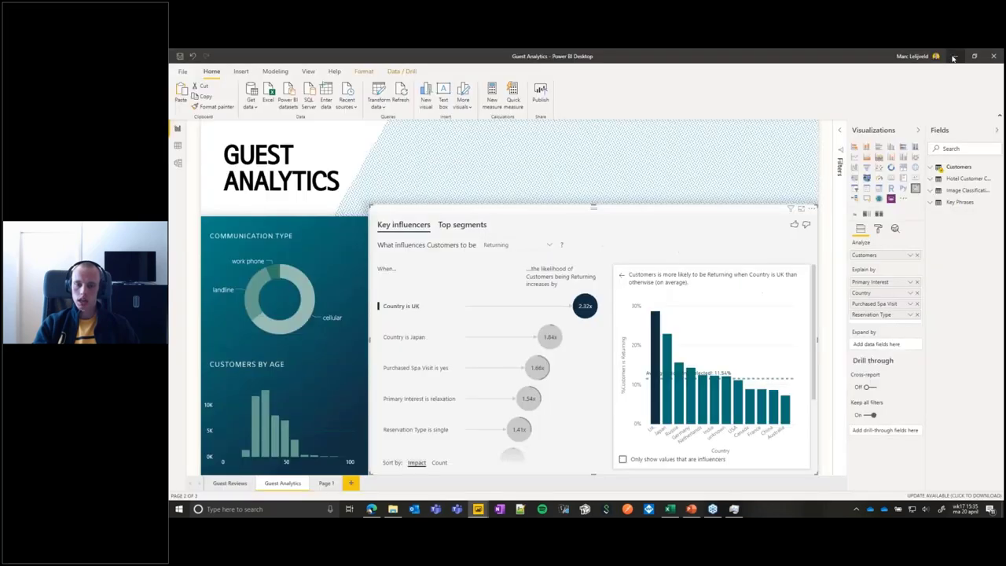
- Switch to the 2019SU11 Blog Demo - November report window in Power BI Desktop
mouse_move(478, 509)
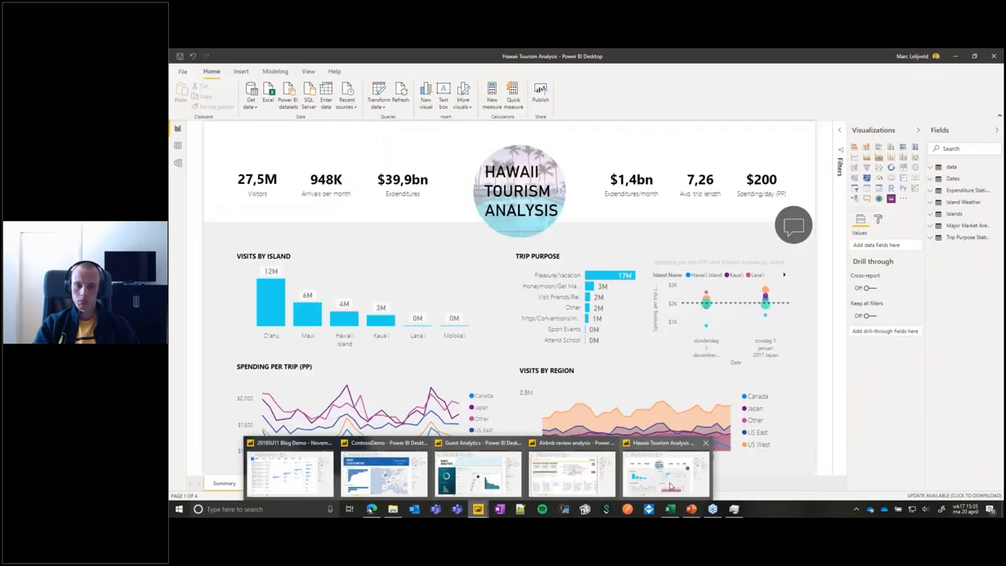
mouse_move(385, 482)
click(326, 472)
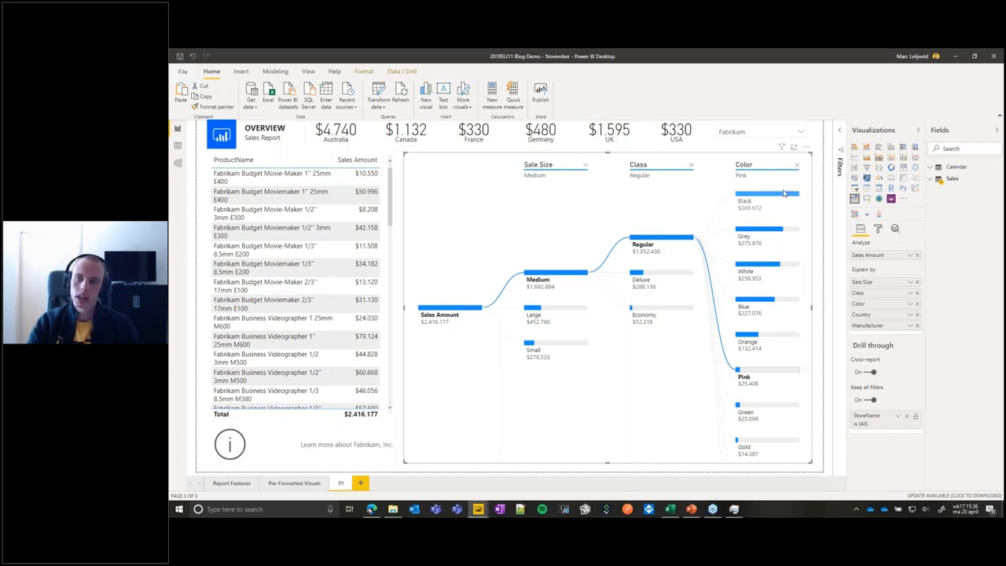
- Remove the Color and Class levels from the decomposition tree and collapse it to the Sales Amount root
click(798, 166)
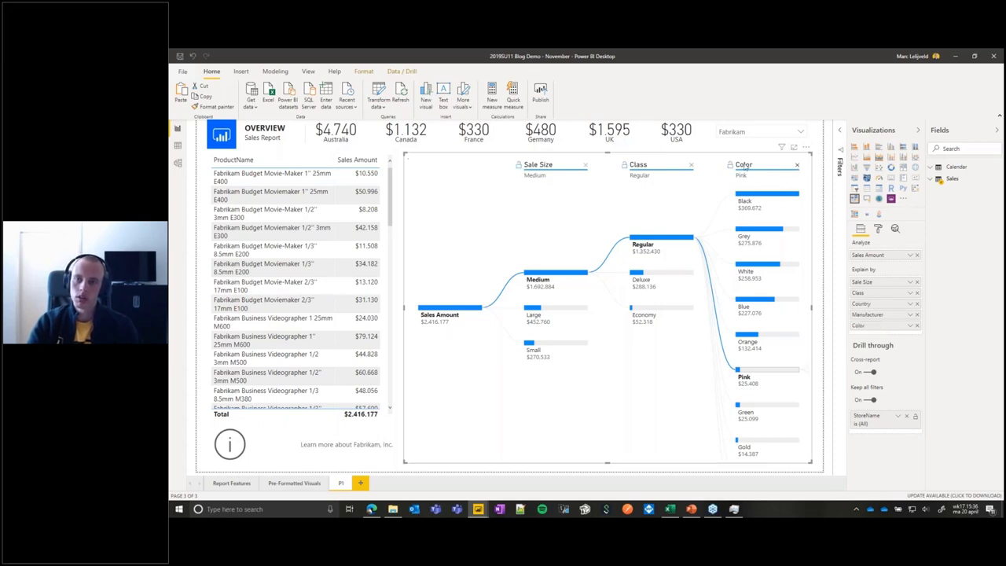
click(692, 165)
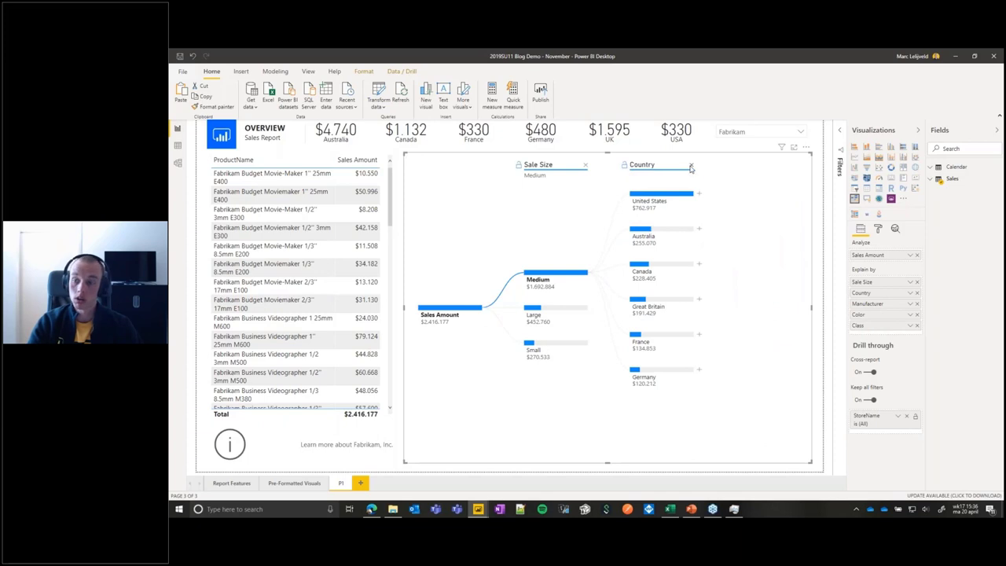
click(692, 165)
click(444, 308)
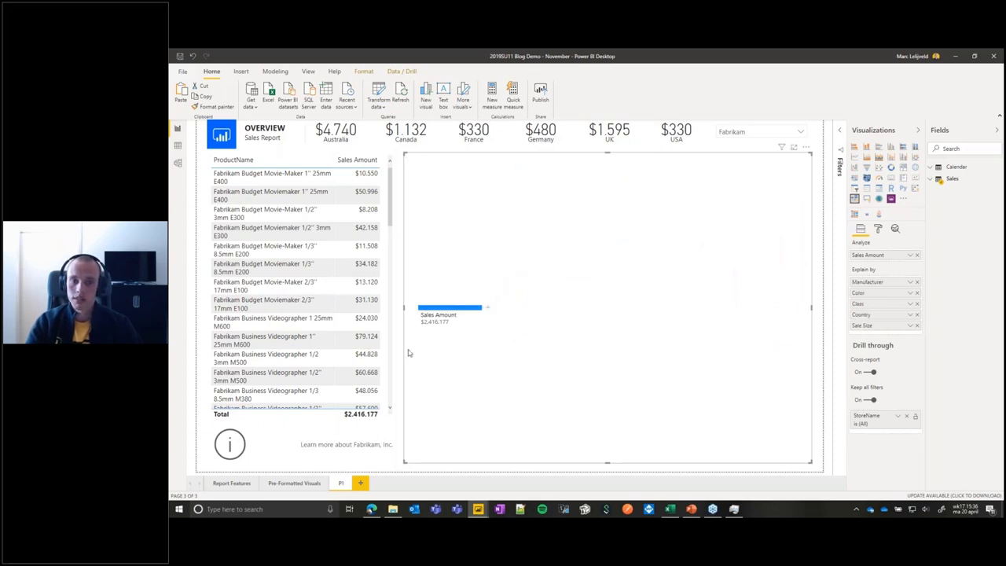
- Clear the Fabrikam selection in the store slicer so the report page covers all stores
click(746, 135)
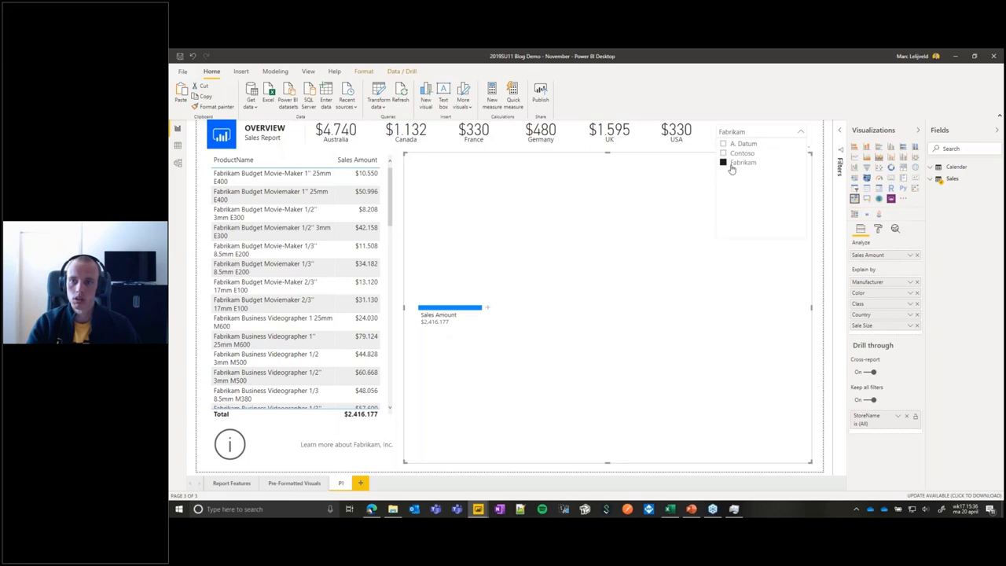
click(731, 163)
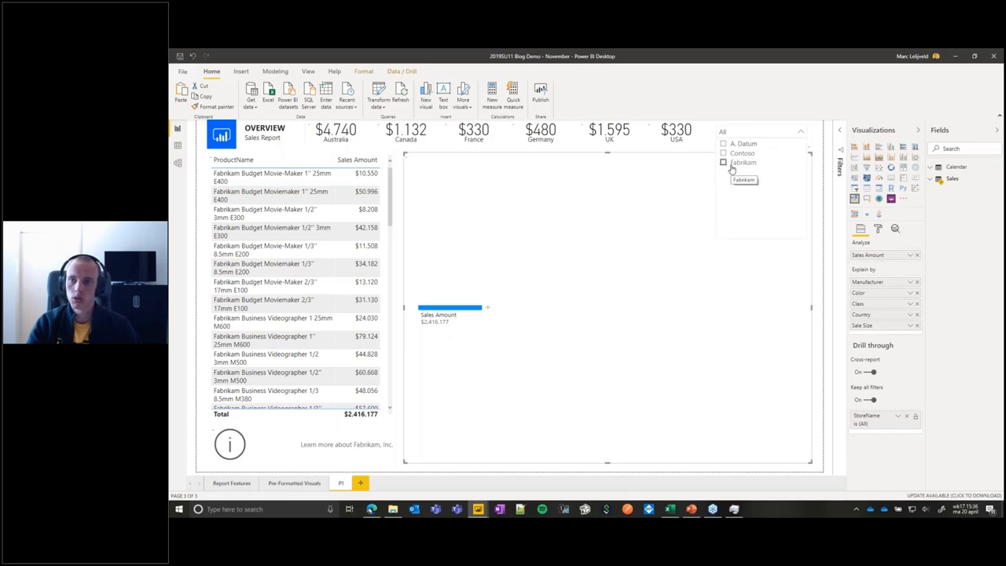
click(789, 132)
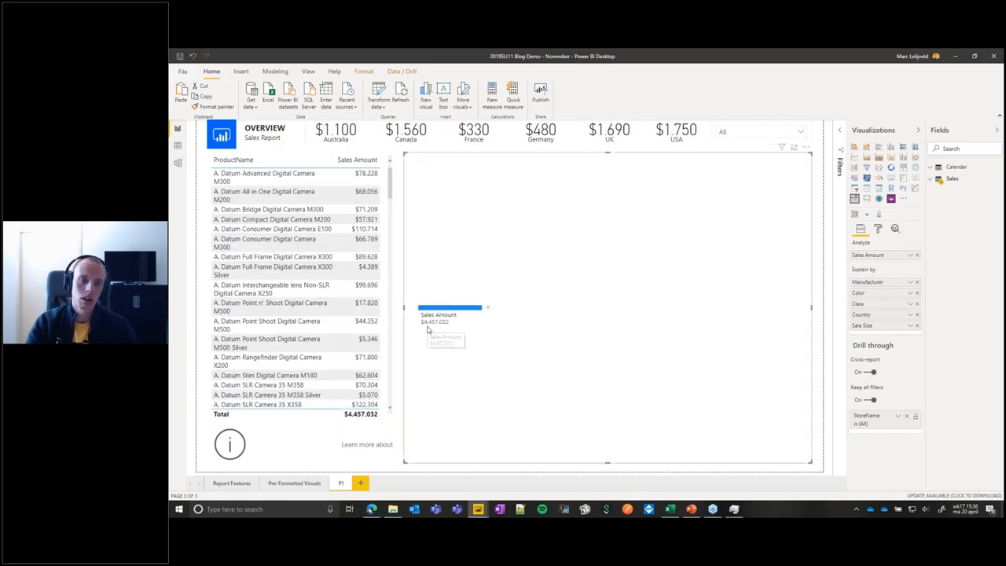
- Expand the Sales Amount root of the decomposition tree by High value, and expand its Regular node by High value as well
click(488, 309)
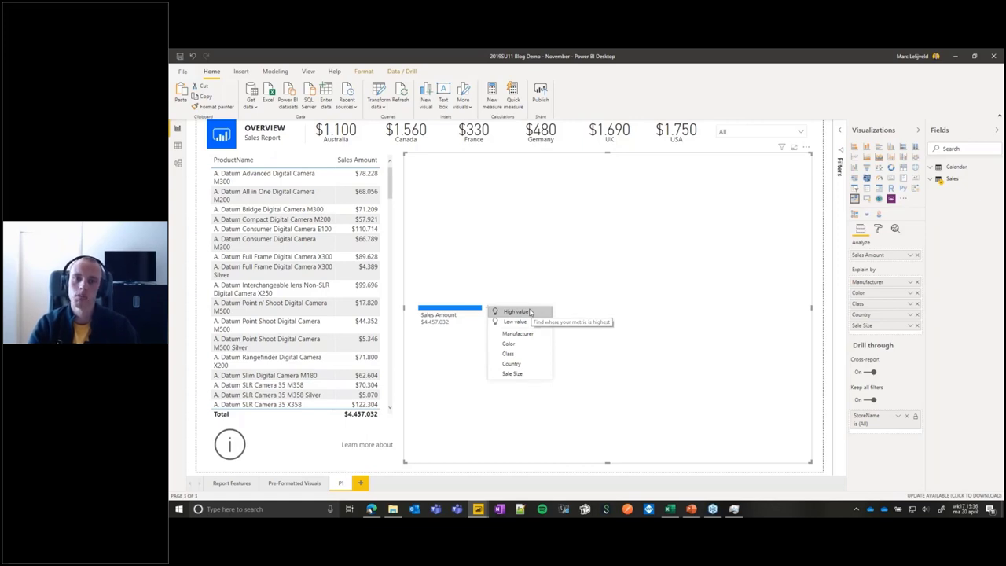
click(531, 312)
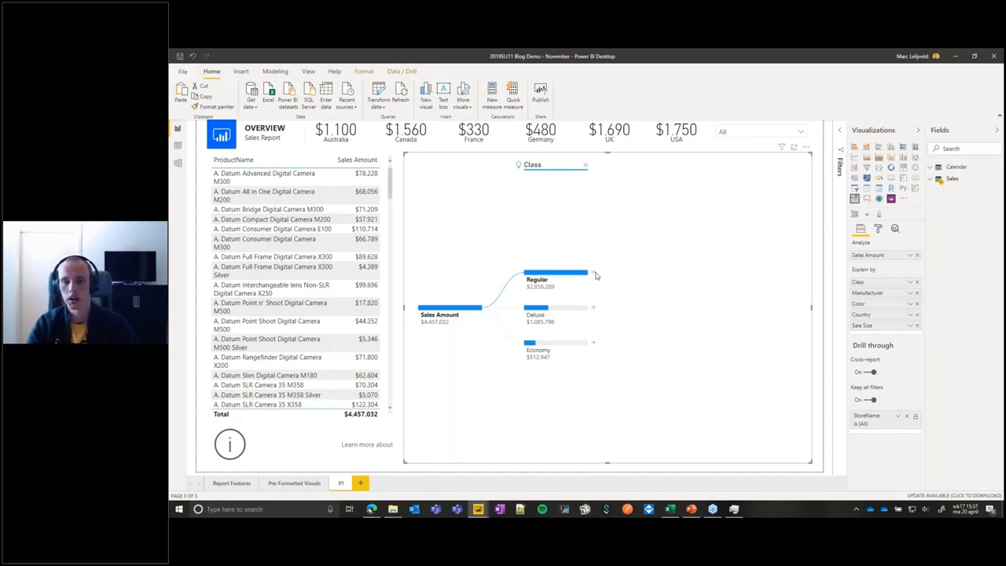
click(594, 273)
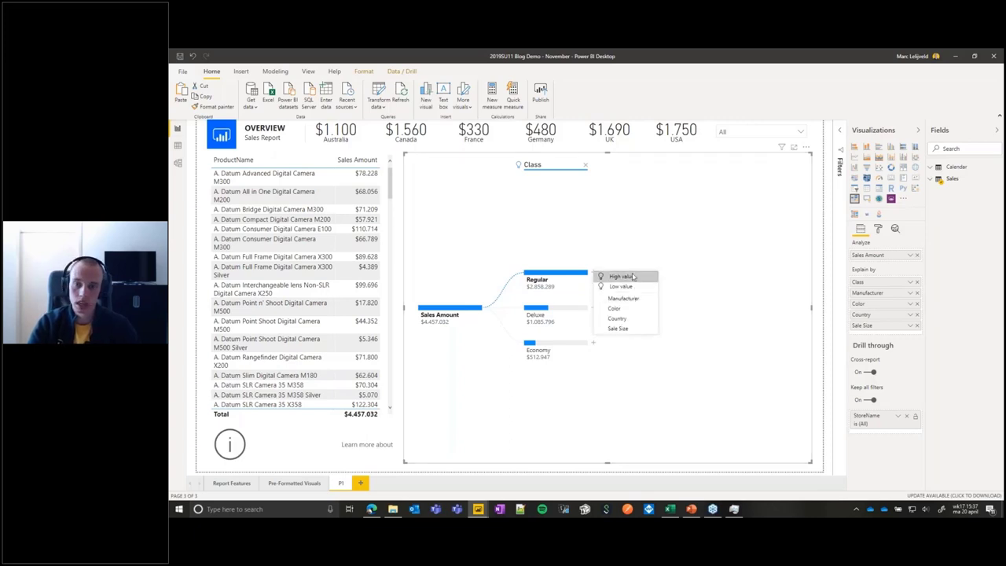
click(629, 278)
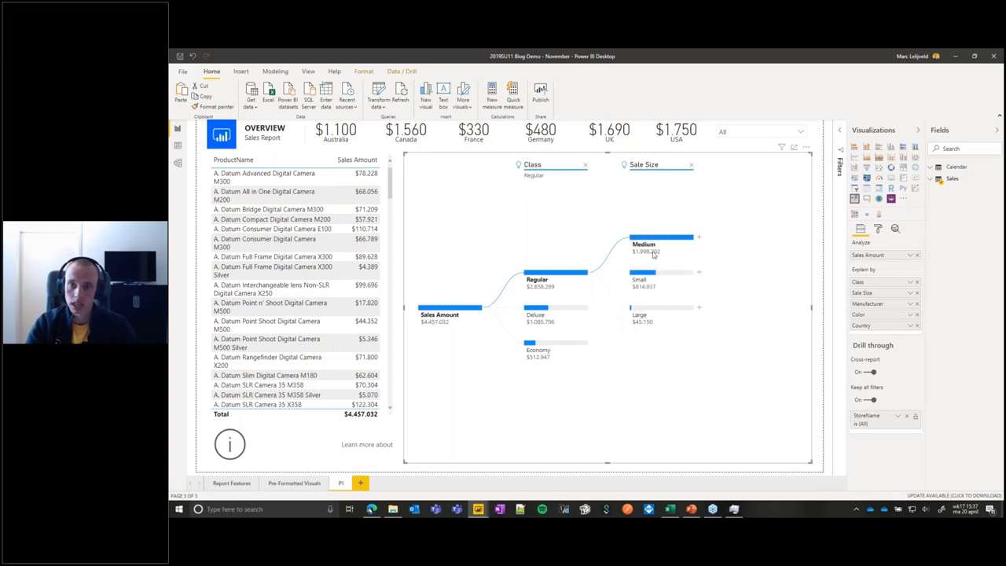
- Compare the AI-chosen second level for the Deluxe and Economy classes, and return to the Regular branch
mouse_move(544, 279)
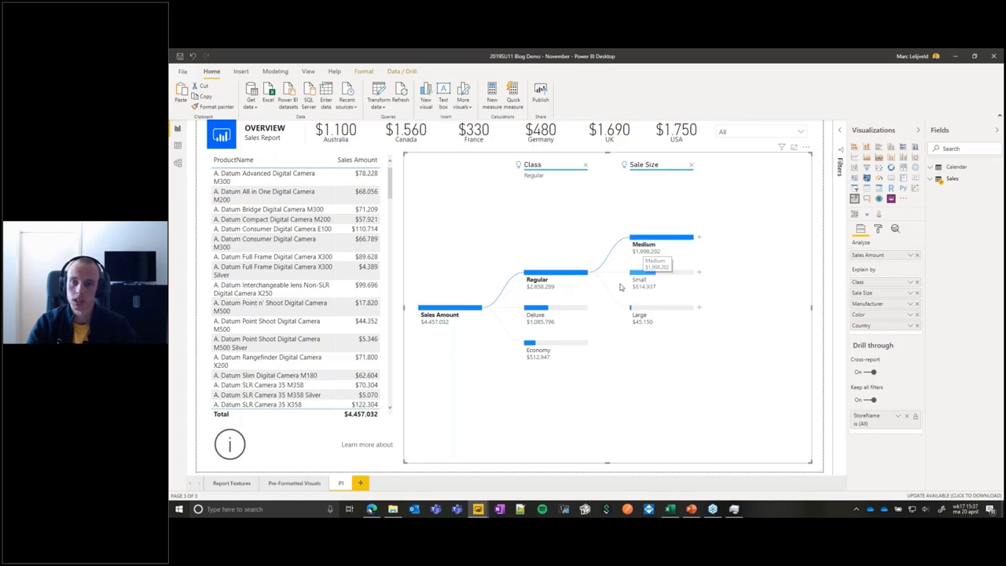
click(538, 313)
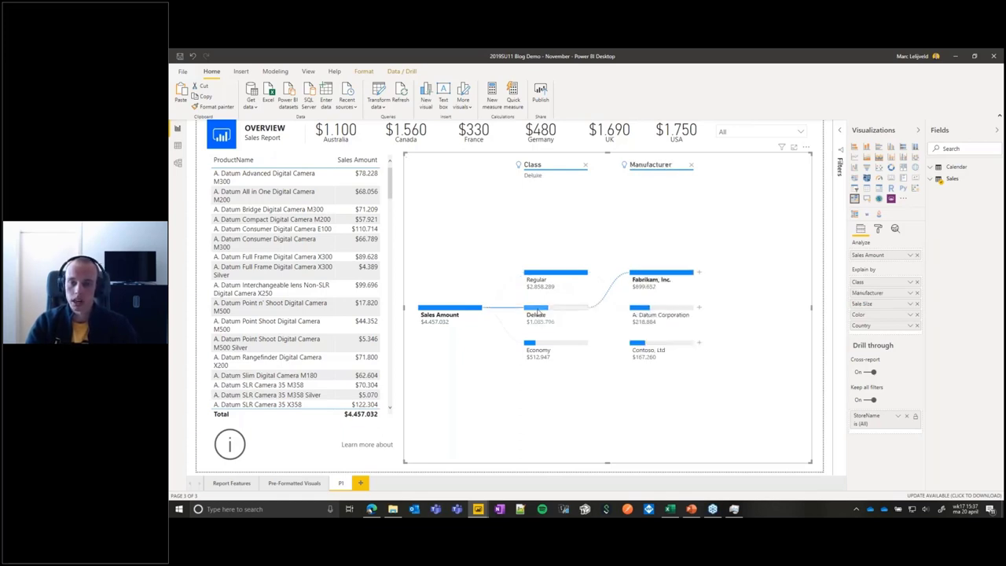
click(537, 346)
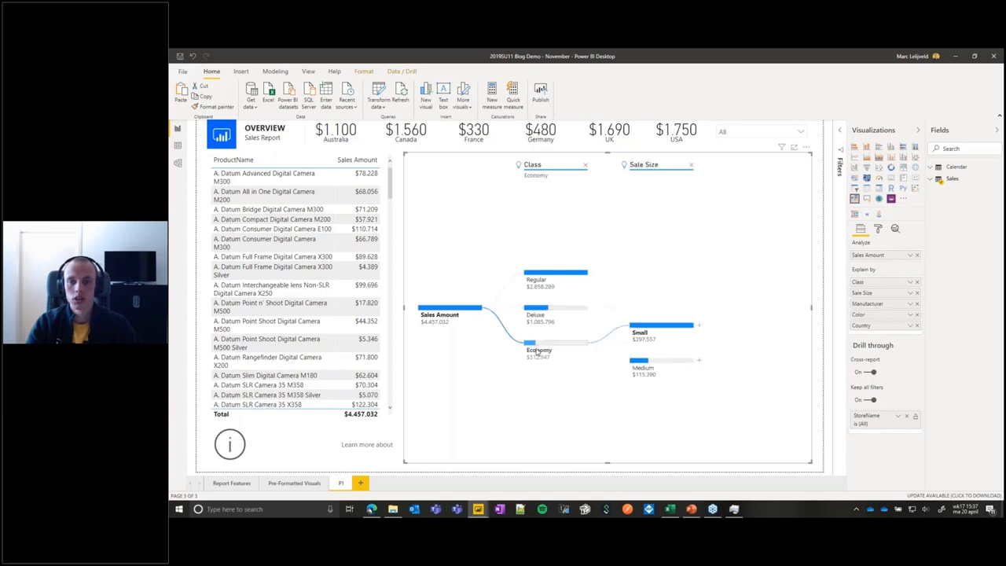
click(550, 313)
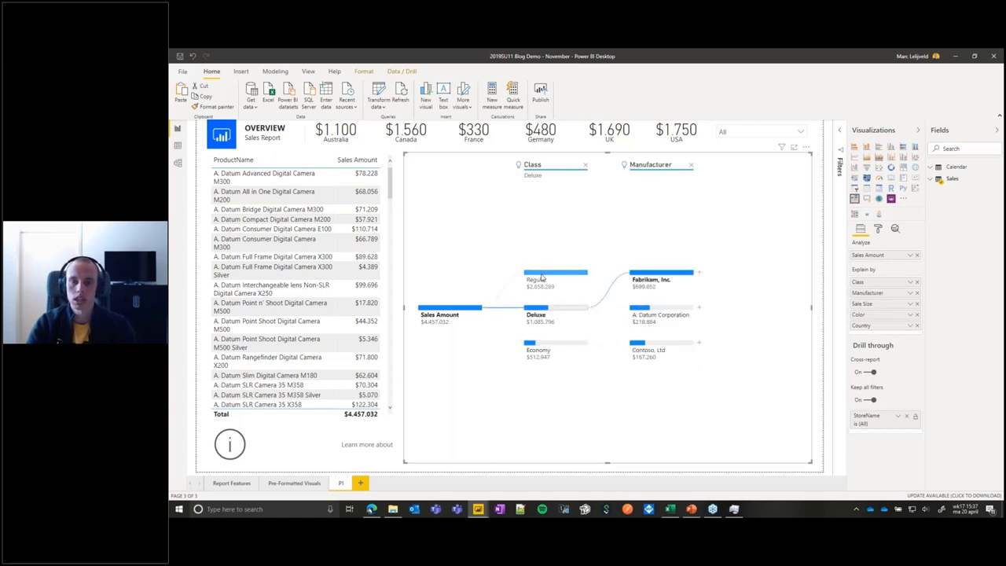
click(542, 276)
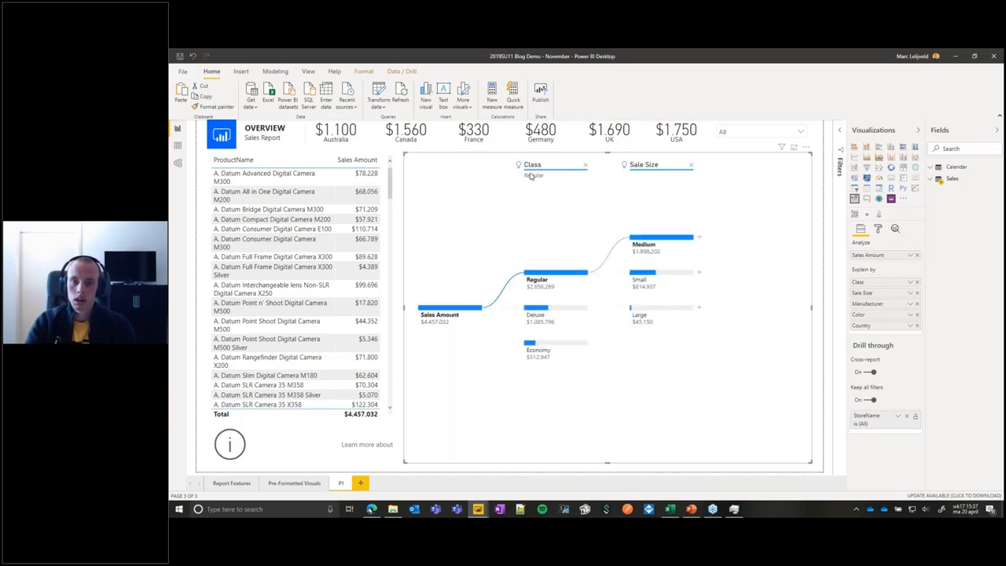
- Lock the Class level of the decomposition tree and expand the Medium sale size node by Low value
mouse_move(520, 168)
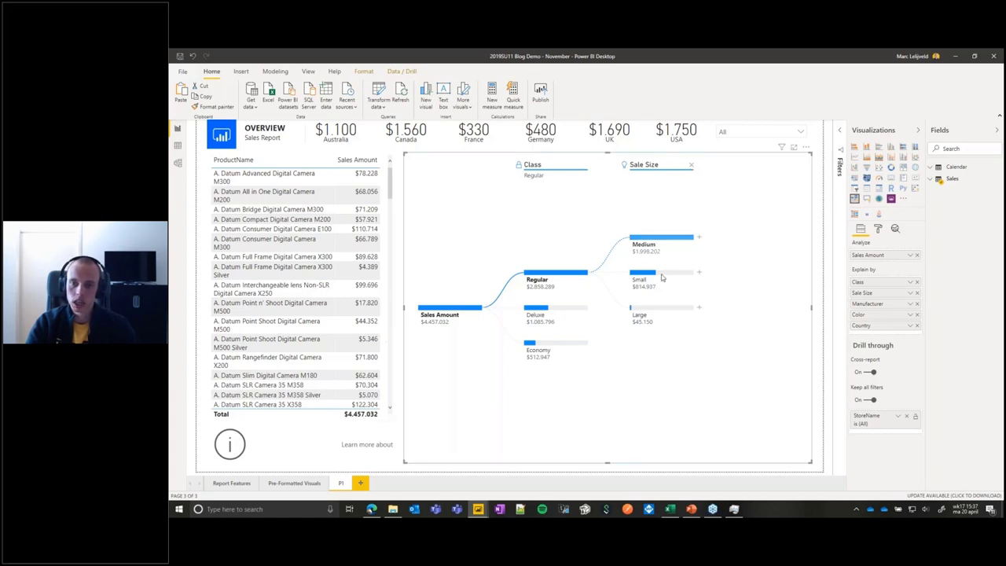
click(698, 239)
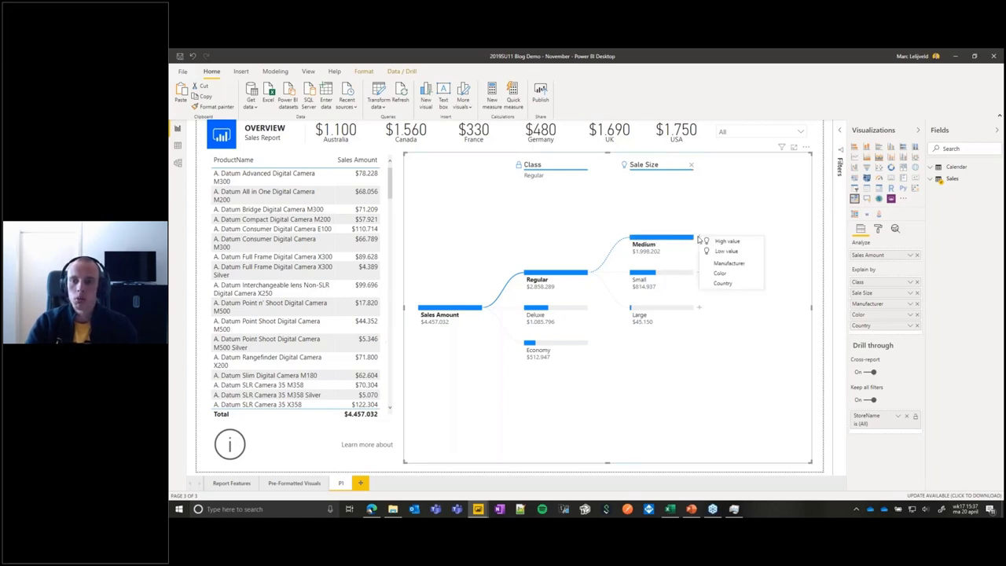
click(725, 252)
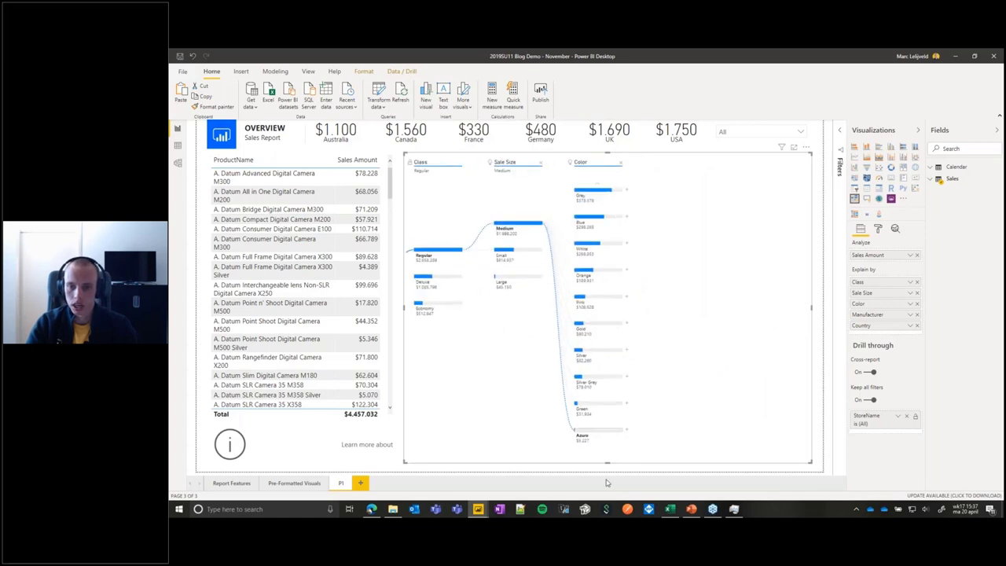
mouse_move(583, 441)
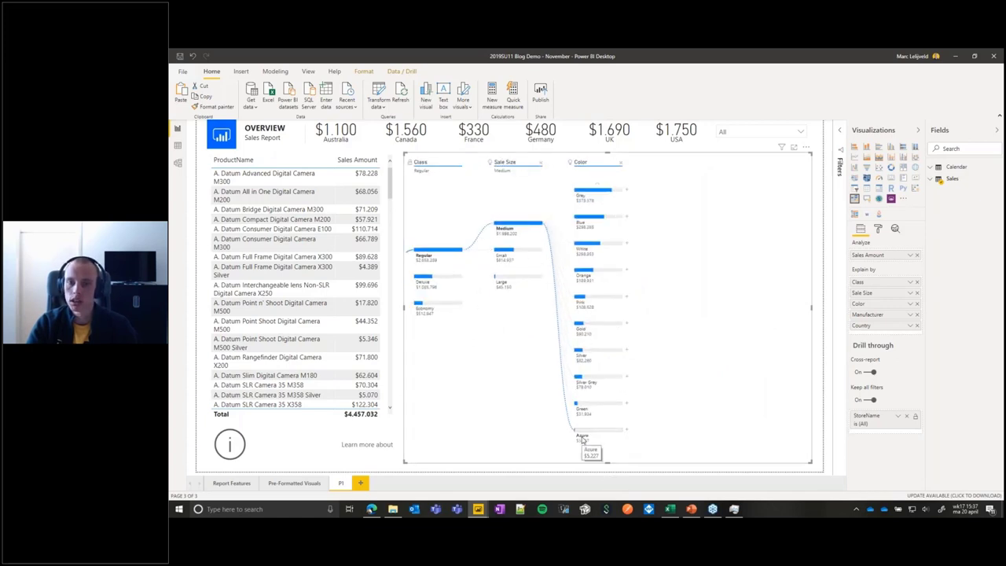
- Remove the Color level from the decomposition tree and expand the Medium node by Manufacturer instead
click(626, 190)
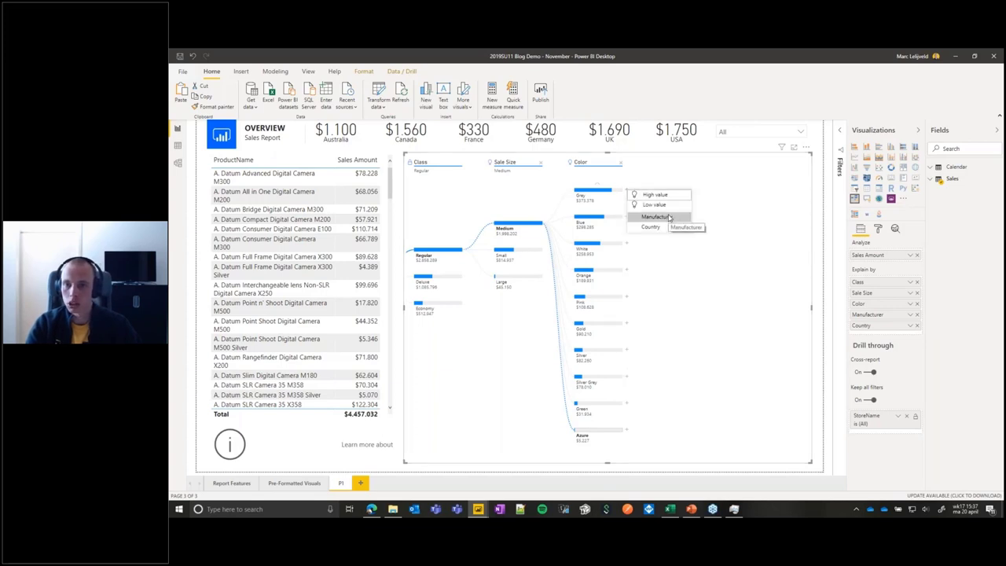
click(621, 162)
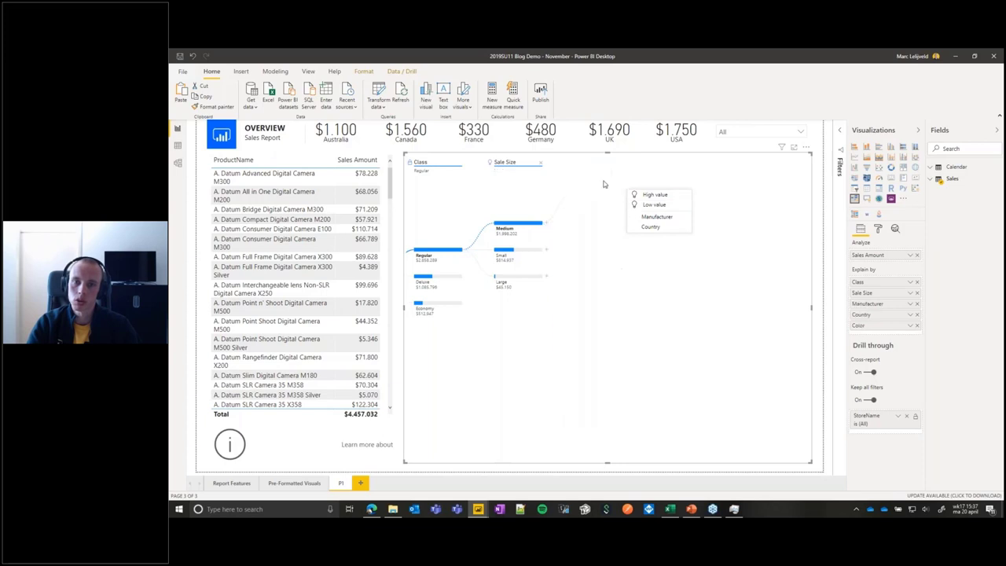
click(548, 225)
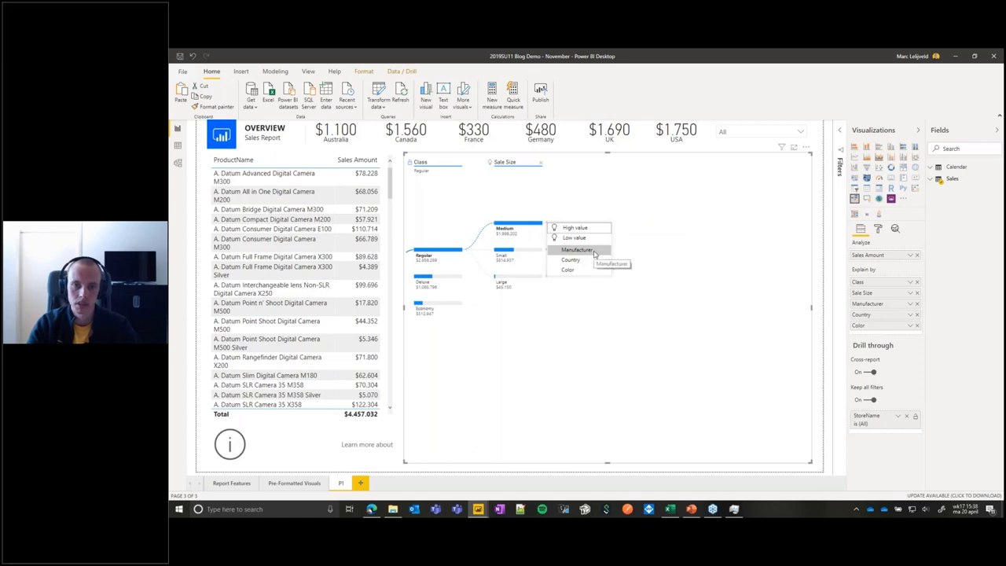
click(595, 251)
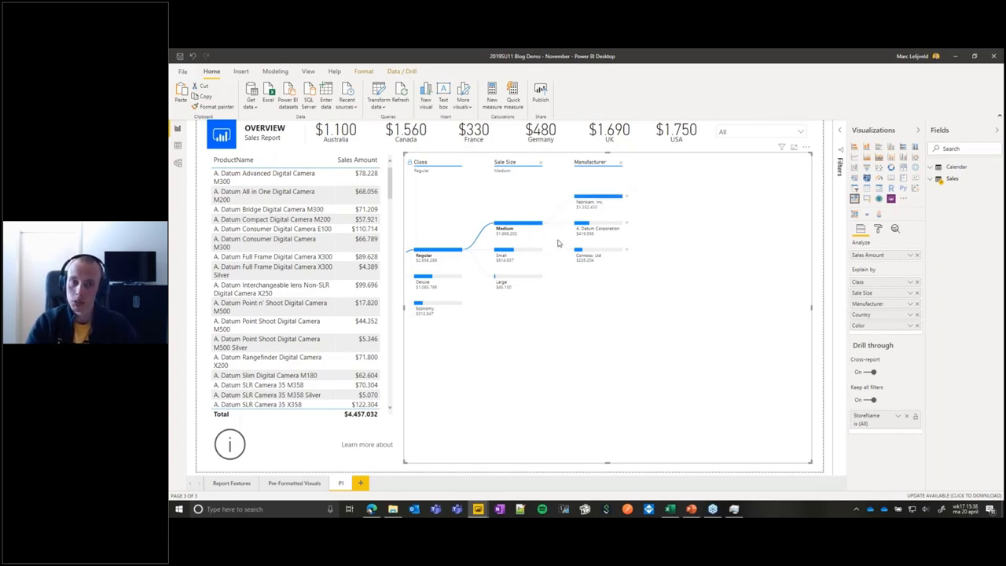
click(582, 198)
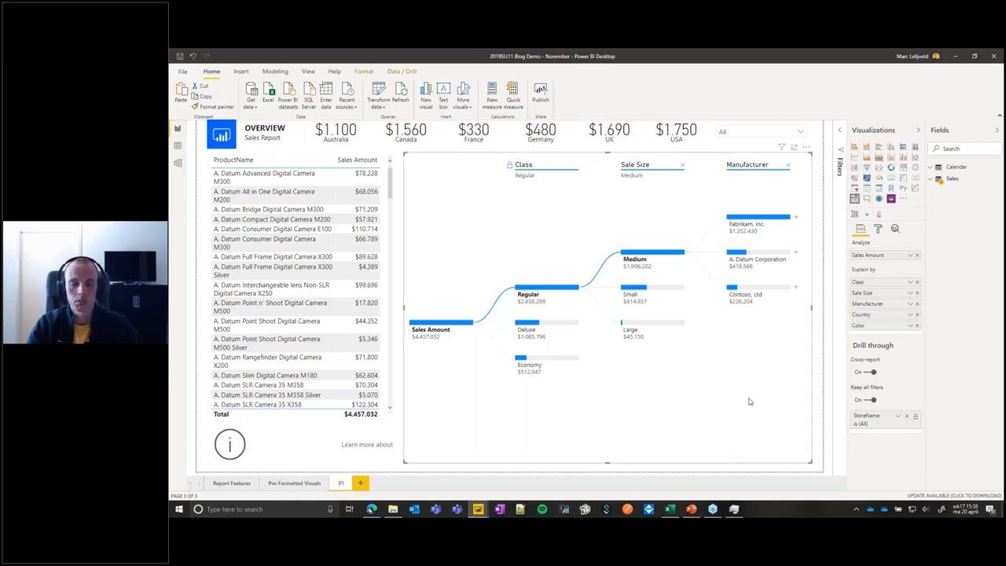
- Switch to the PowerPoint presentation and show the AI Insights (in dataflows) slide
click(692, 509)
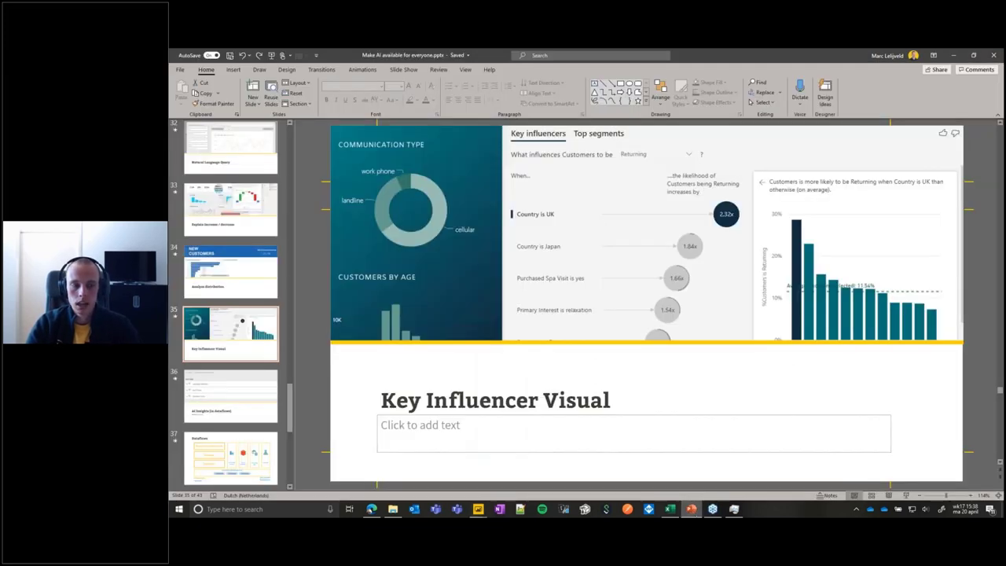
click(232, 366)
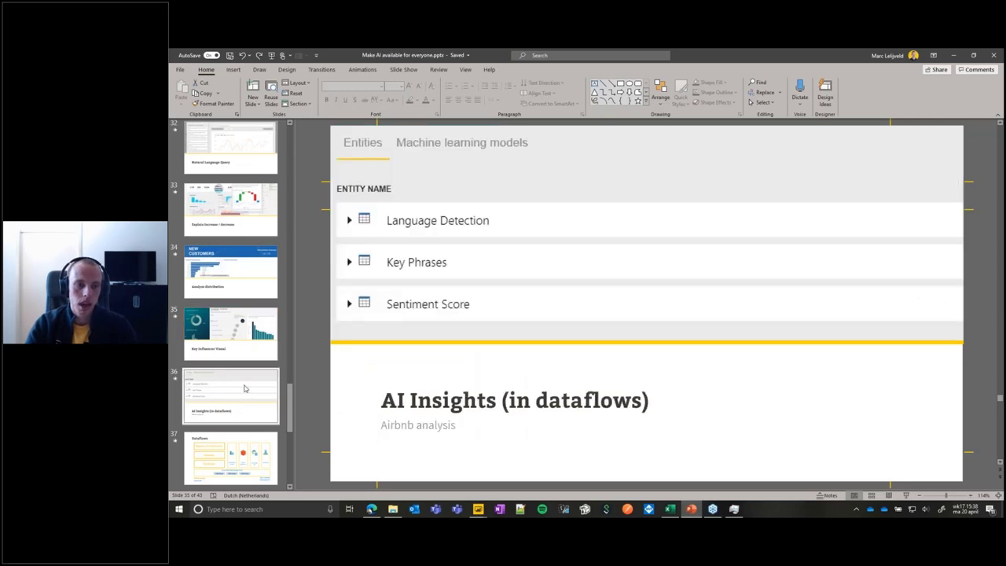
scroll(232, 366, down, 1)
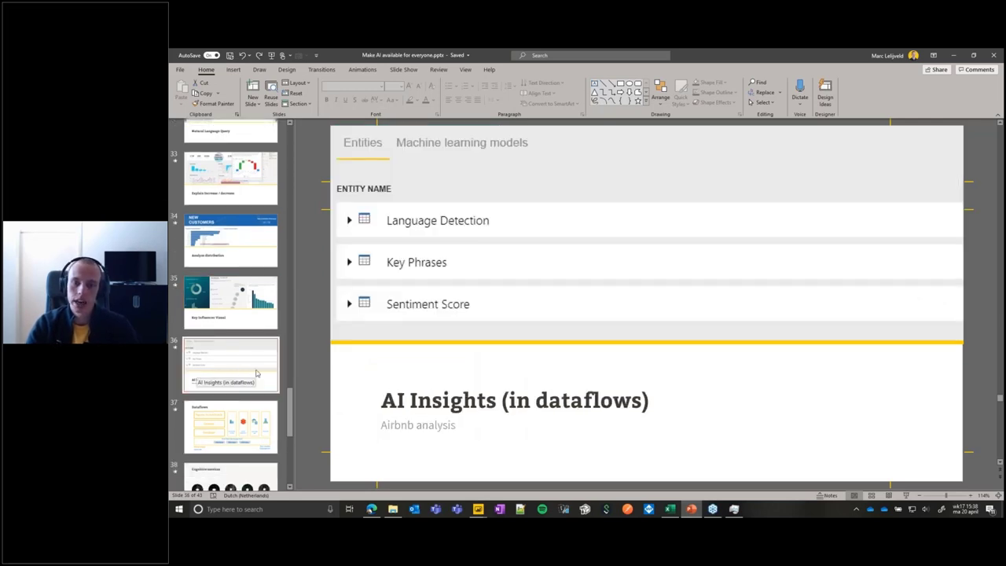